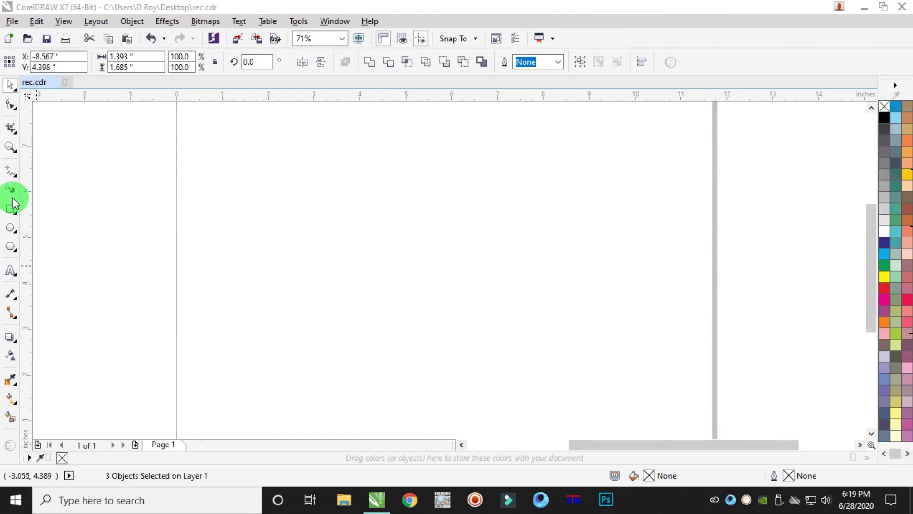
Draw a rectangle, size it to 6 by 3 inches and centre it on the page
click(11, 209)
drag(266, 177, 609, 338)
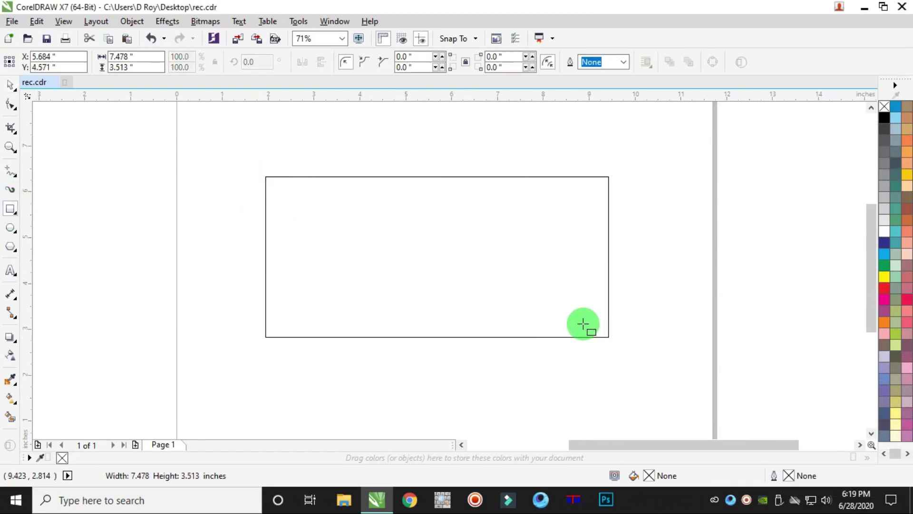
click(140, 56)
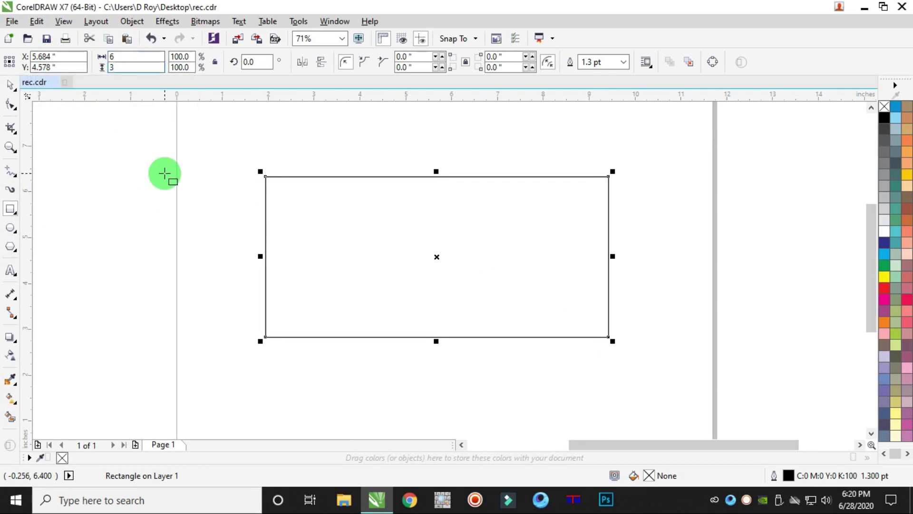
key(Return)
key(p)
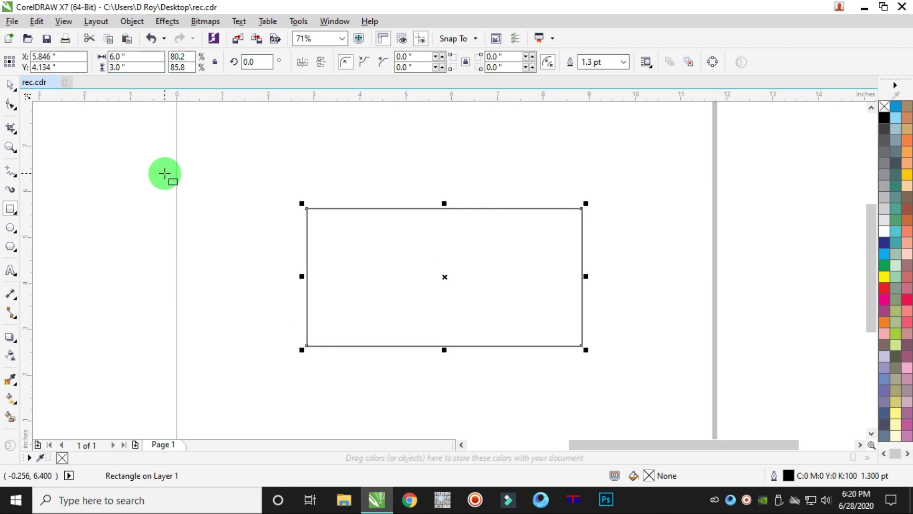
Fill the 6 by 3 inch rectangle with golden yellow (C0 M20 Y100 K0) and remove its outline
click(9, 148)
drag(288, 191, 604, 361)
click(10, 85)
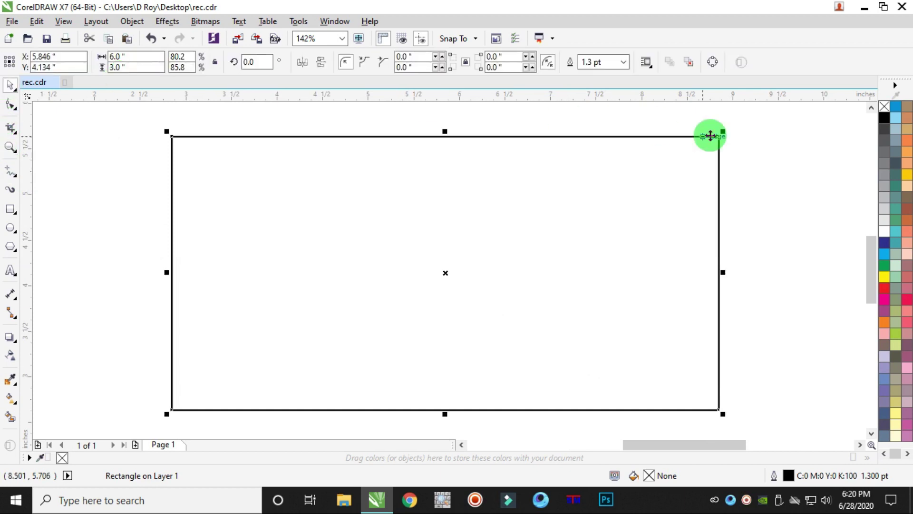
click(907, 176)
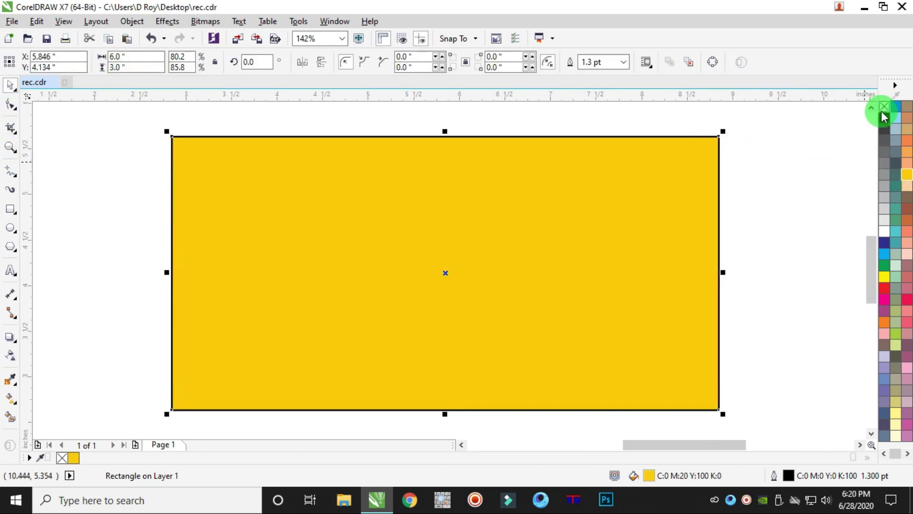
right_click(885, 108)
click(795, 147)
click(520, 239)
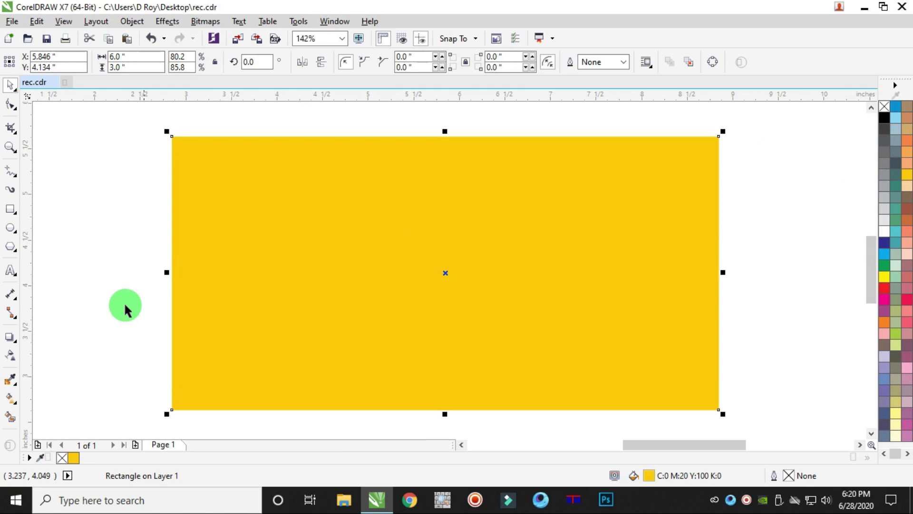
Apply a vertical linear fountain fill to the rectangle, golden yellow at both ends, with a light yellow node at about 61%
click(11, 397)
drag(442, 174, 434, 392)
click(908, 177)
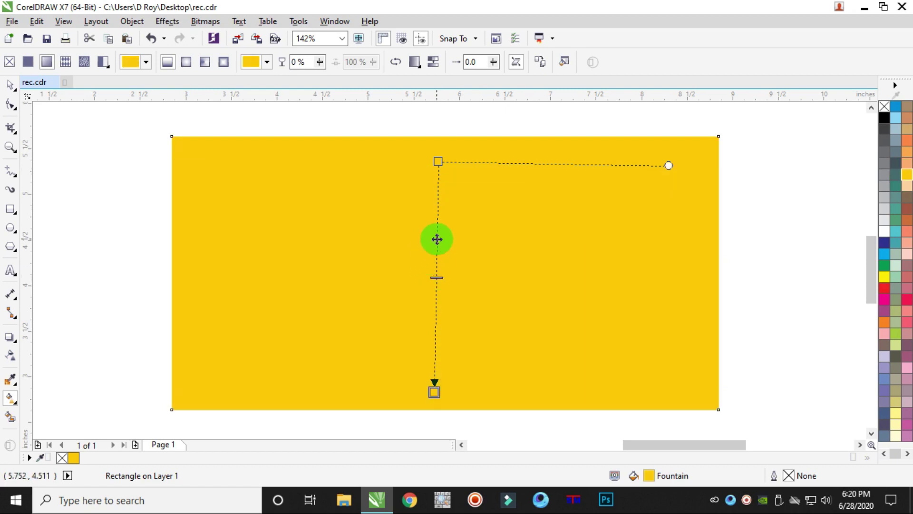
double_click(437, 239)
drag(437, 239, 432, 303)
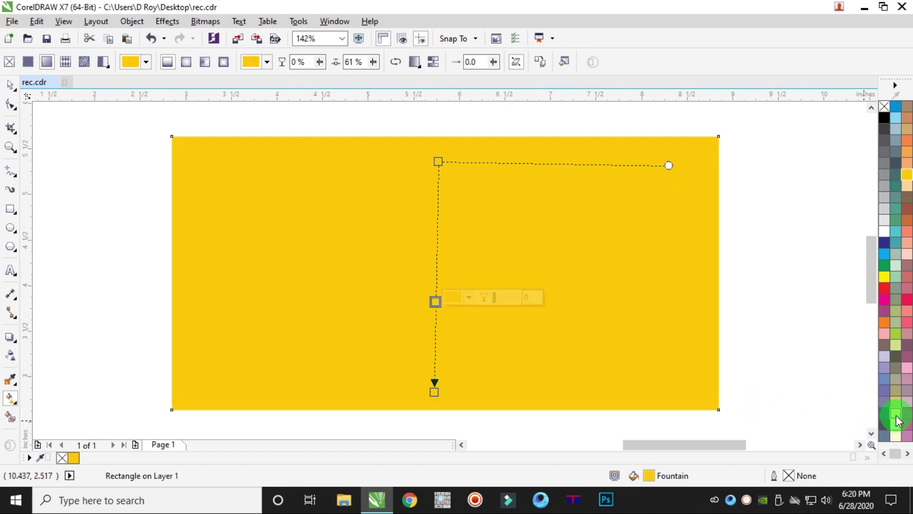
click(895, 413)
drag(436, 395, 439, 401)
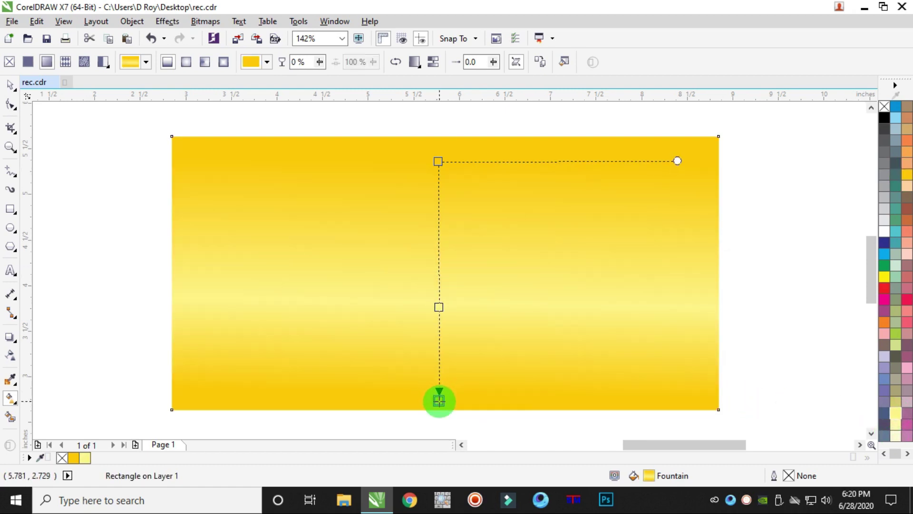
Add a pale cream node at about 79% to the gradient and move the light yellow node to 46%
double_click(438, 350)
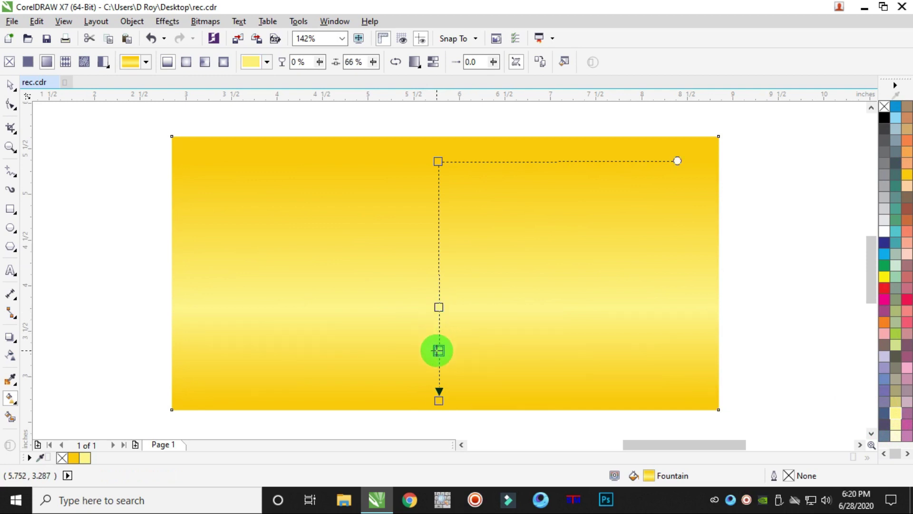
drag(439, 301, 438, 271)
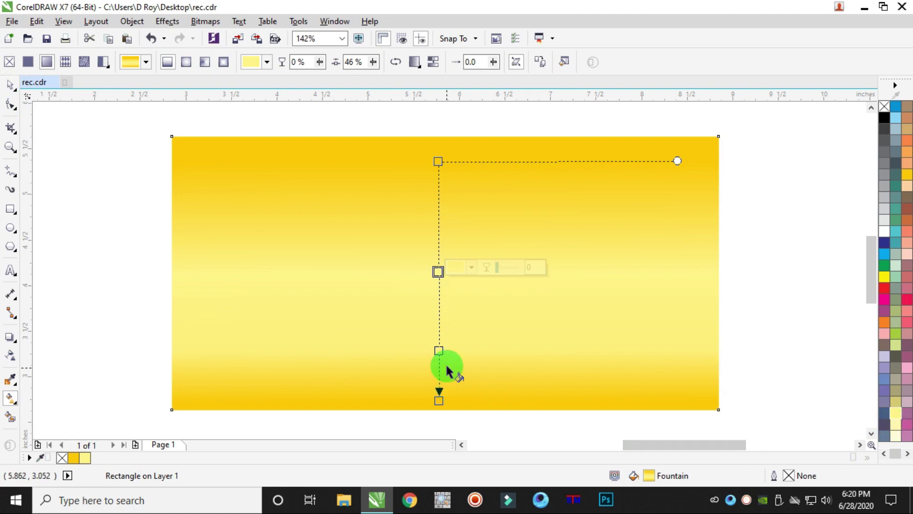
click(439, 351)
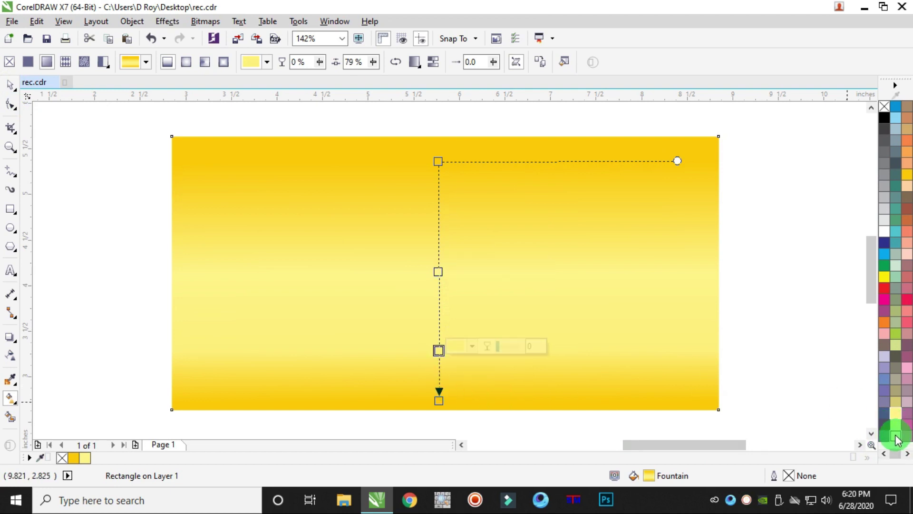
click(896, 435)
click(9, 84)
click(437, 233)
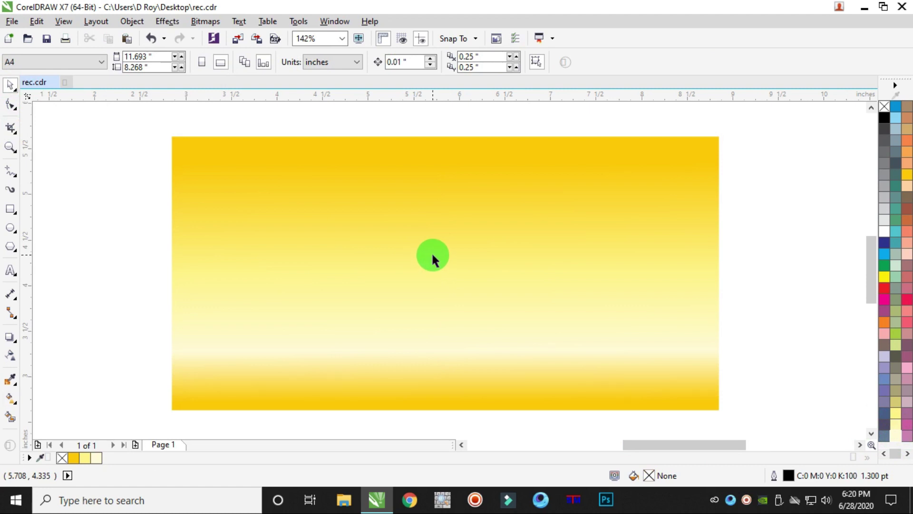
Draw a rectangle about 1.7 by 0.78 inches in the upper middle of the background, filled 90% black without an outline
click(10, 212)
drag(341, 158, 497, 230)
click(886, 129)
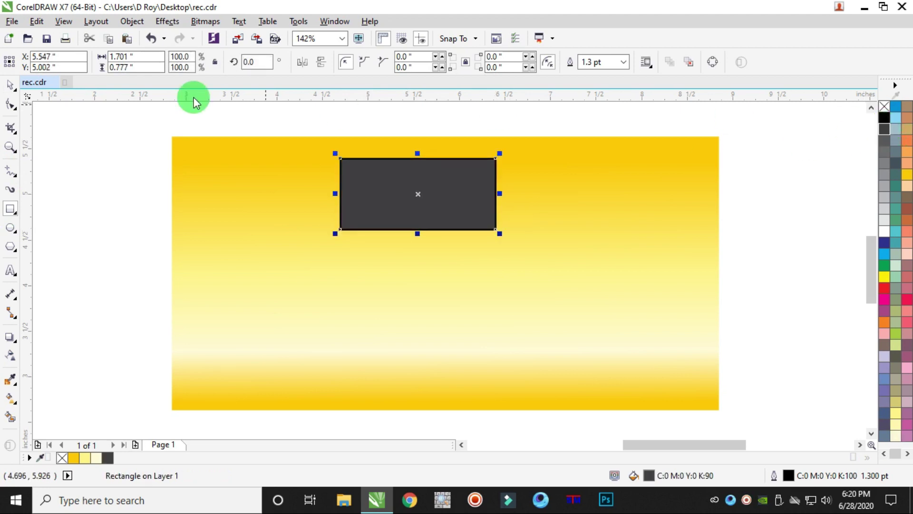
click(10, 86)
right_click(884, 105)
click(807, 138)
Move the dark gray rectangle slightly down and shorten it a little from its bottom edge
scroll(424, 144, up, 3)
drag(417, 208, 419, 215)
click(417, 194)
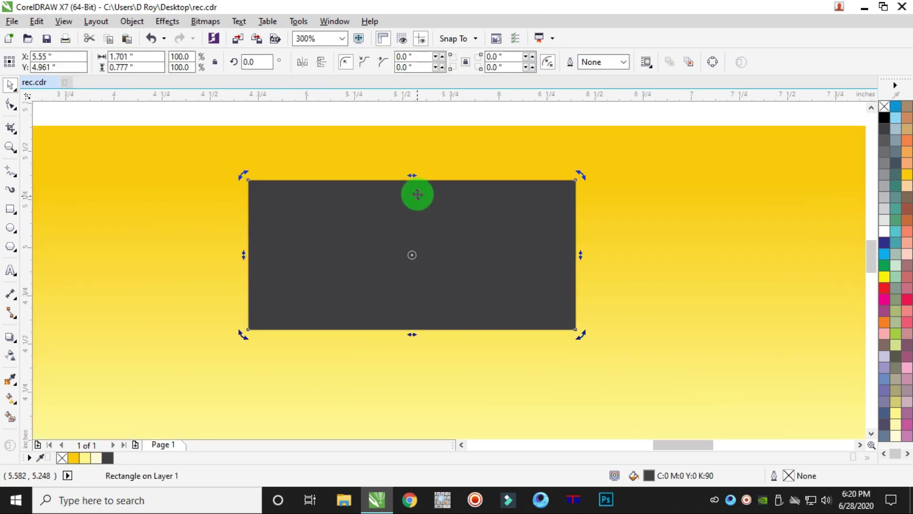
click(635, 105)
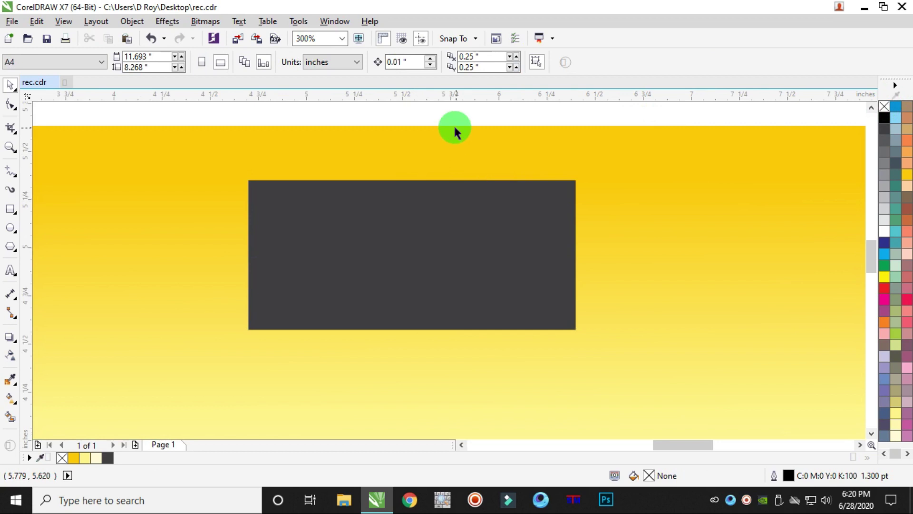
click(418, 249)
drag(412, 329, 417, 317)
click(398, 116)
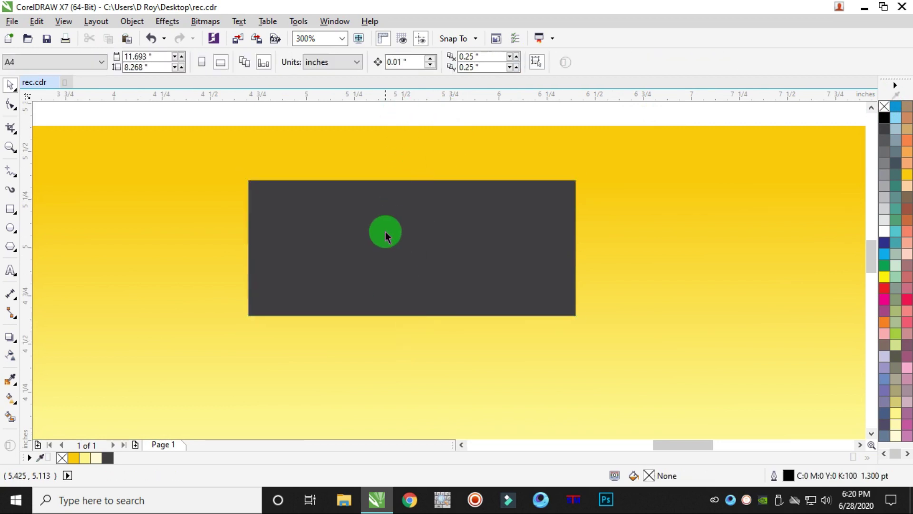
Draw a red strip without outline, about 1.21 by 0.12 inches, sitting on the gray rectangle's top edge
click(8, 209)
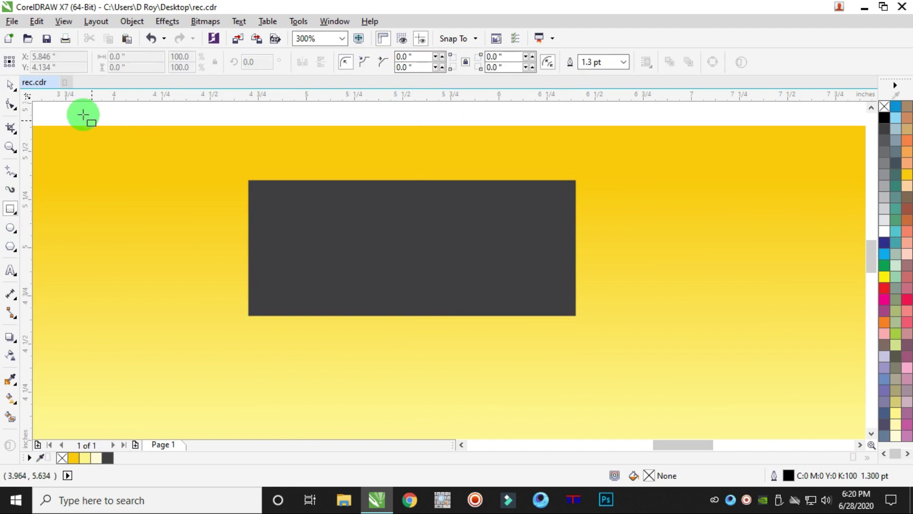
mouse_move(275, 180)
mouse_down()
mouse_move(407, 177)
mouse_move(509, 156)
mouse_up()
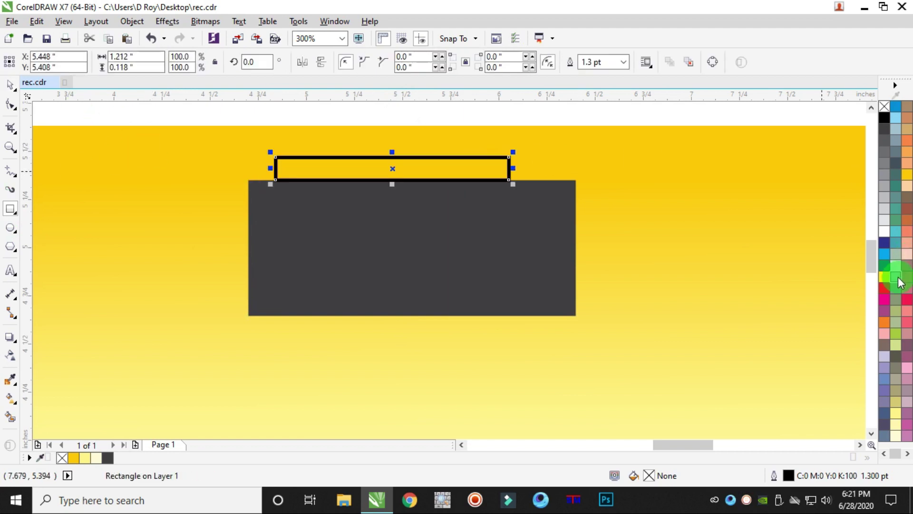
click(885, 287)
right_click(884, 106)
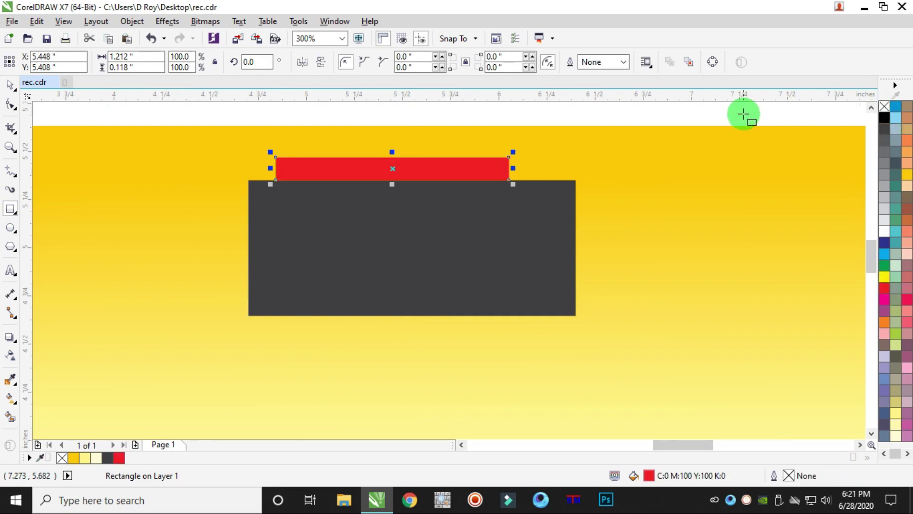
click(10, 84)
click(195, 112)
Extend the red strip to the right to a width of about 1.28 inches
scroll(512, 205, up, 2)
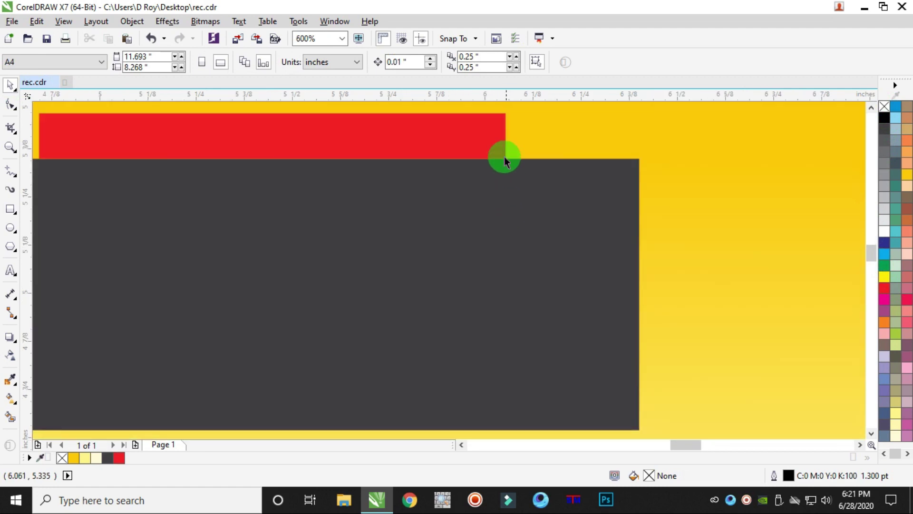
click(503, 156)
drag(507, 136, 534, 136)
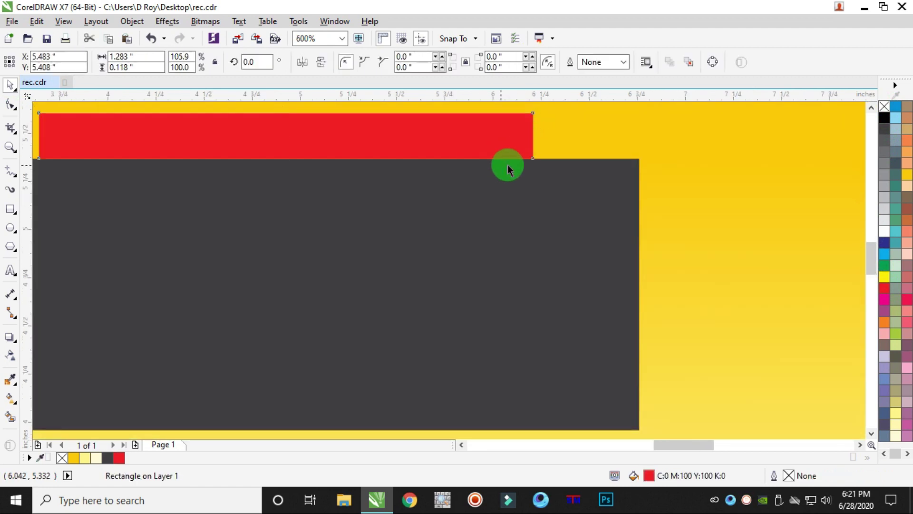
Draw a closed freehand triangle joining the gray rectangle's top-right corner to the red strip's upper and lower right corners
scroll(536, 122, down, 2)
scroll(535, 140, up, 2)
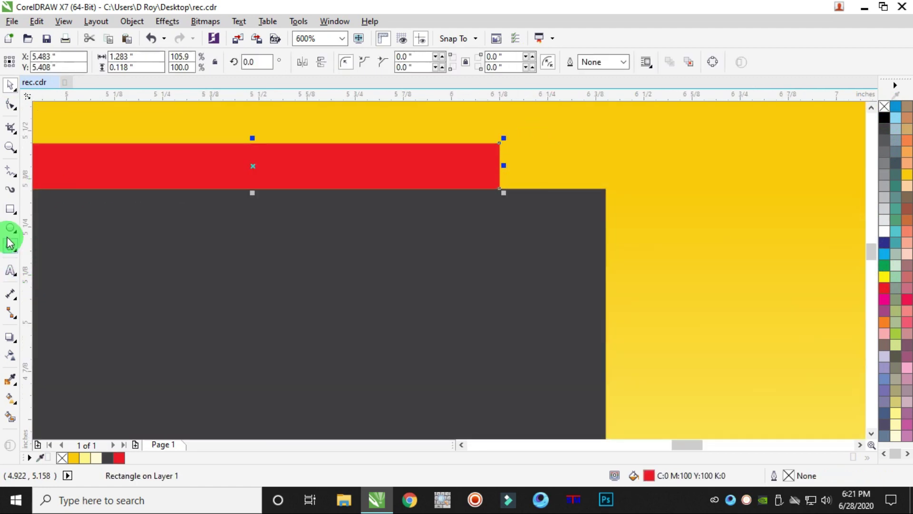
click(12, 177)
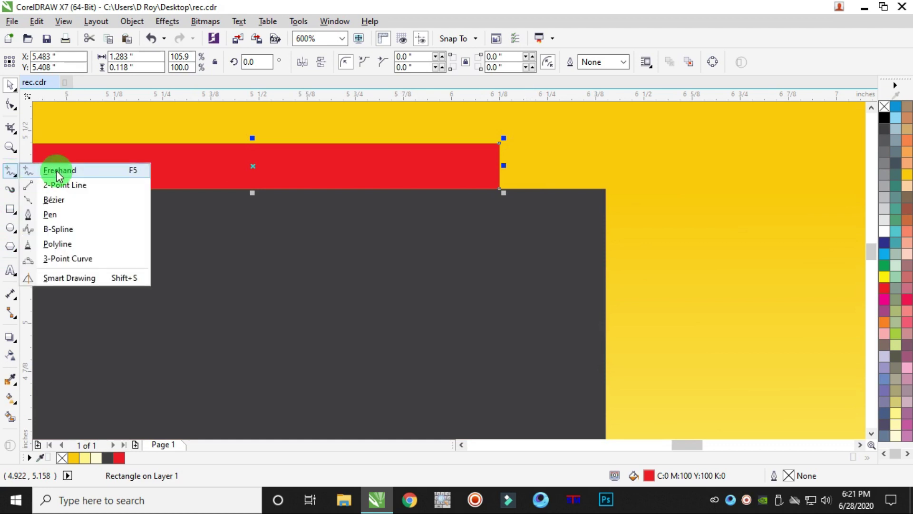
click(56, 171)
scroll(493, 143, up, 1)
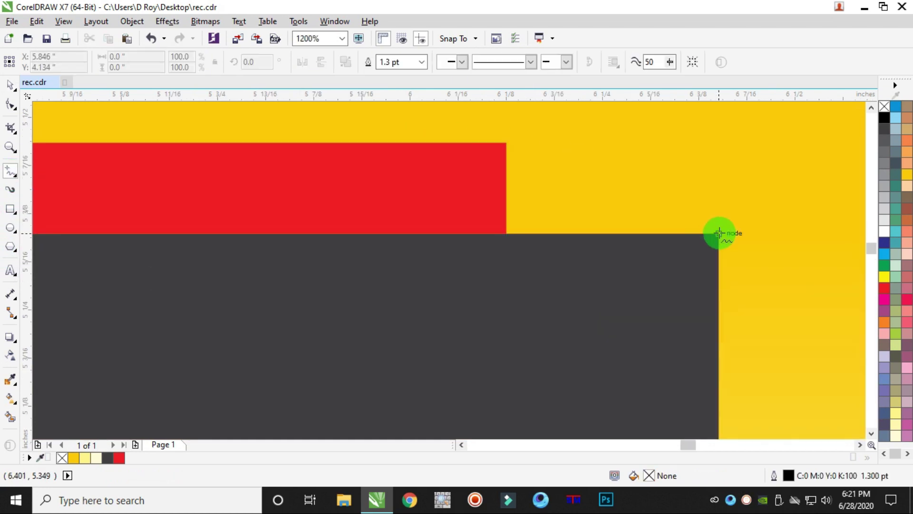
click(719, 233)
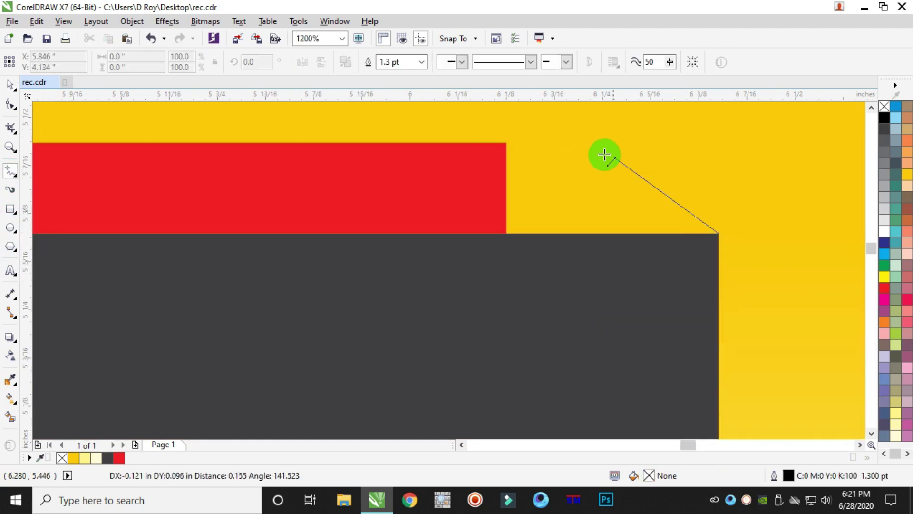
double_click(508, 142)
click(508, 234)
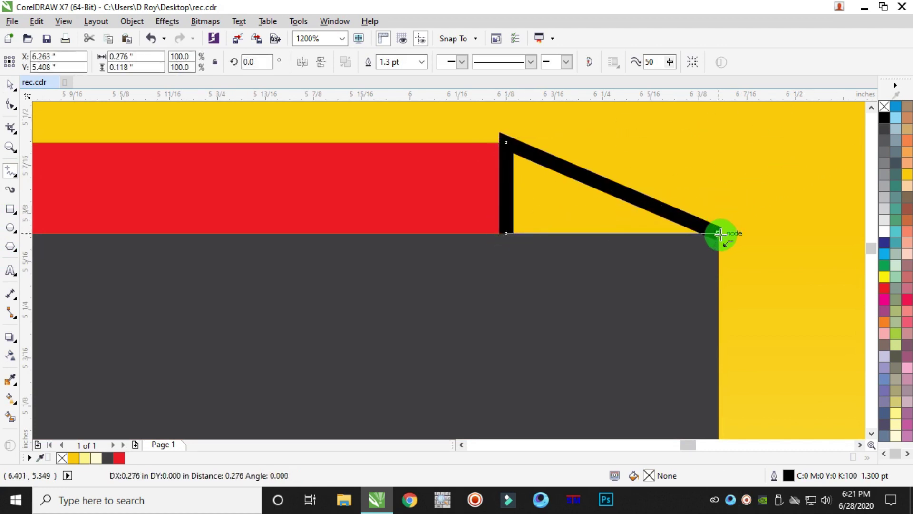
click(720, 234)
Fill the triangle beside the red strip with black and remove its outline
click(884, 116)
right_click(884, 106)
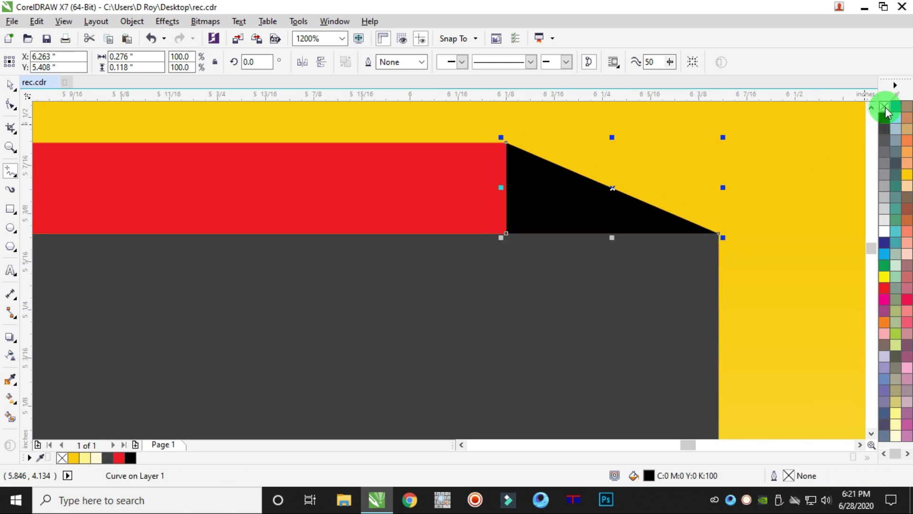
click(9, 86)
click(689, 149)
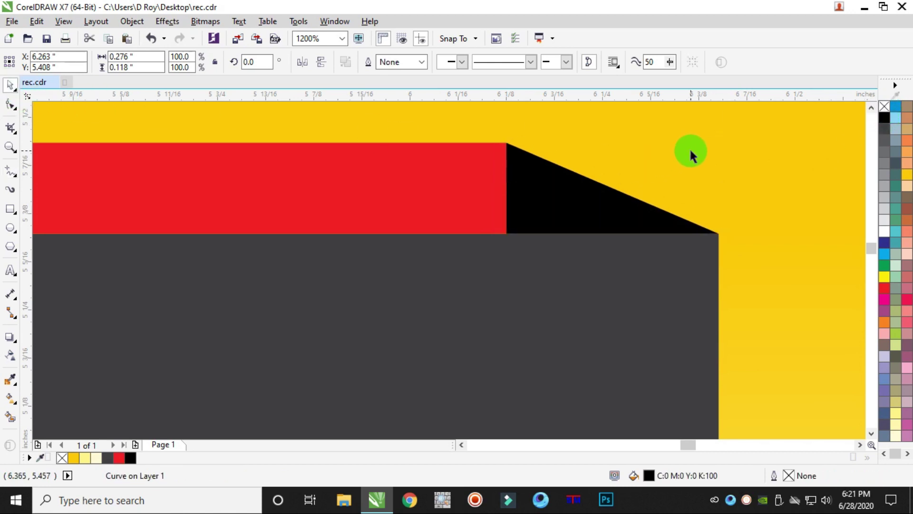
click(550, 178)
scroll(550, 178, down, 2)
scroll(550, 178, down, 2)
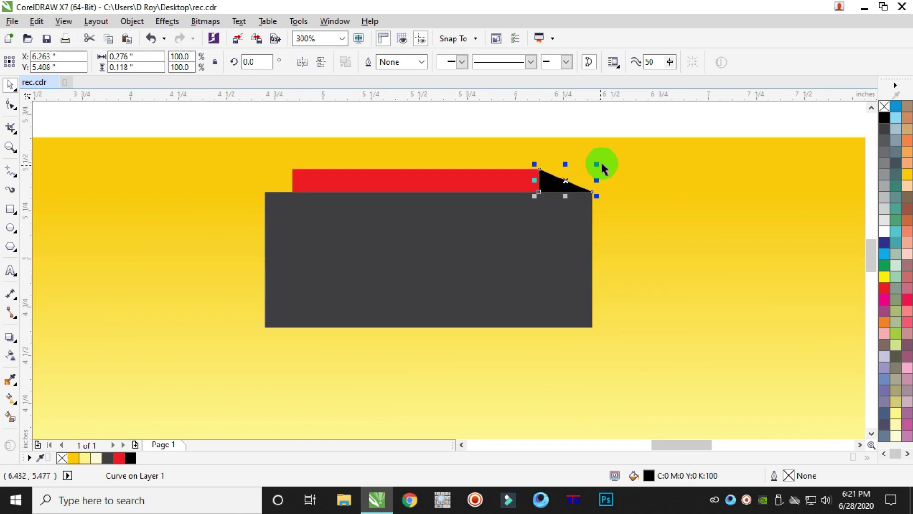
click(602, 133)
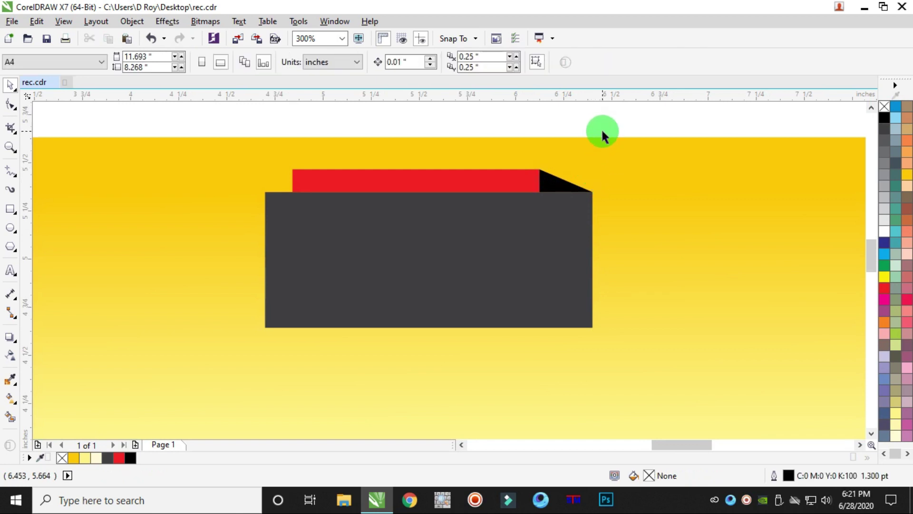
Lower the black triangle's top node along the strip's right edge to a height of about 0.08 inches, then select the triangle
scroll(551, 176, up, 2)
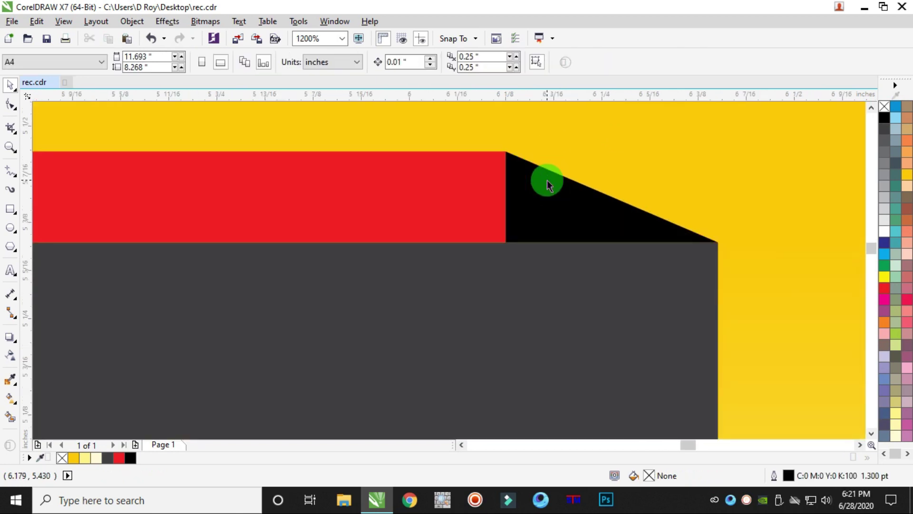
click(543, 183)
click(11, 107)
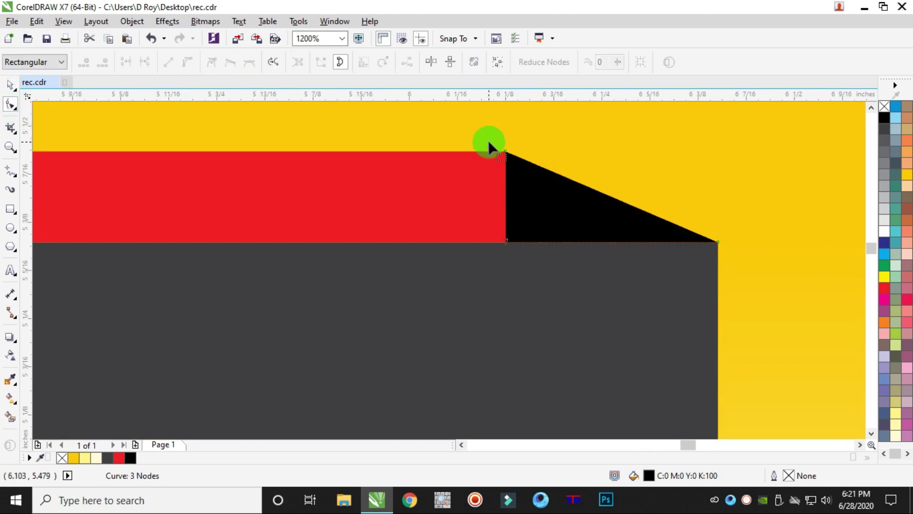
drag(507, 153, 506, 184)
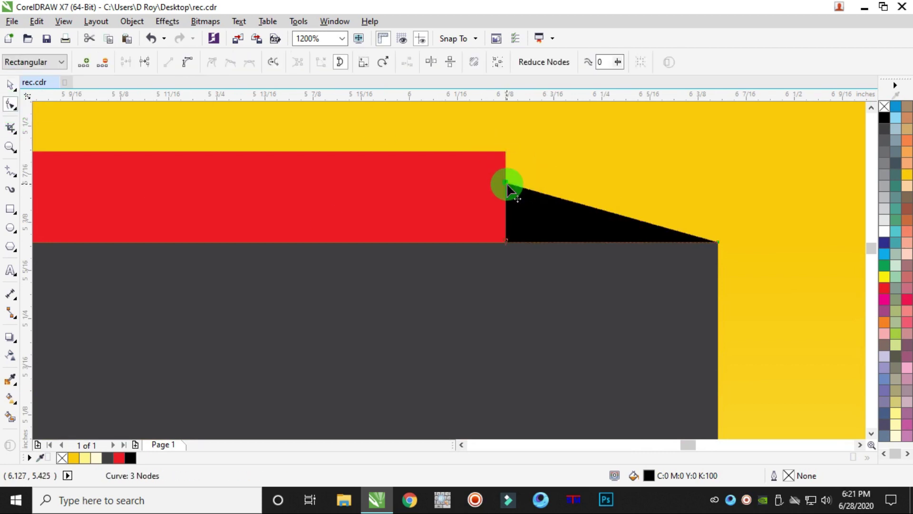
scroll(507, 183, down, 2)
click(11, 87)
click(534, 192)
click(520, 191)
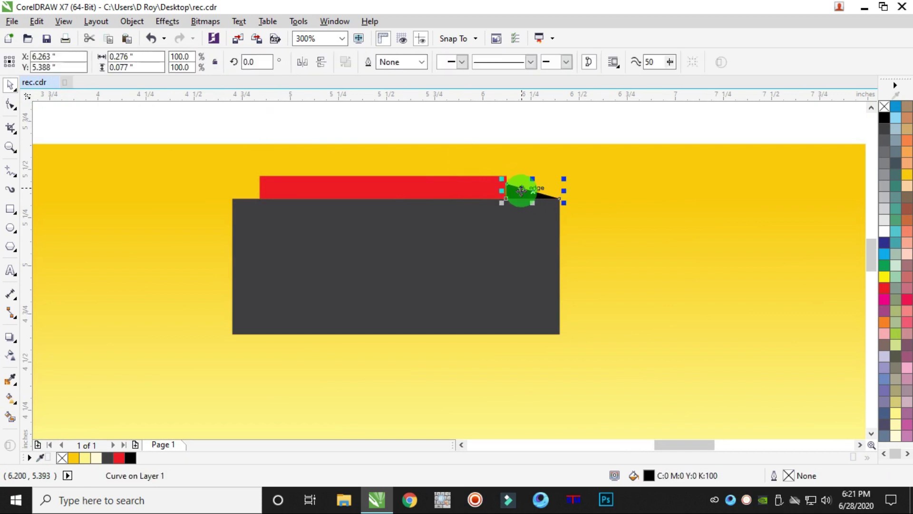
Change the black triangle's fill to C100 M100 Y100 K100 and deselect it
double_click(654, 474)
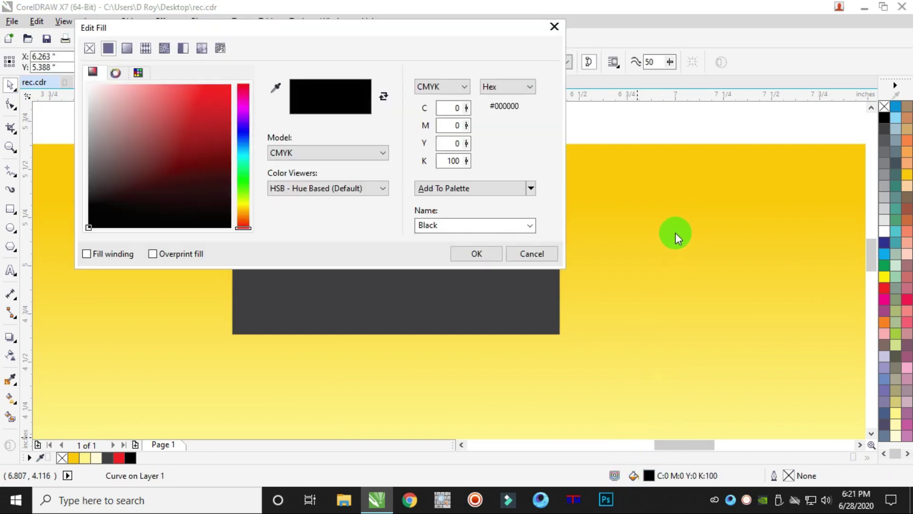
click(447, 109)
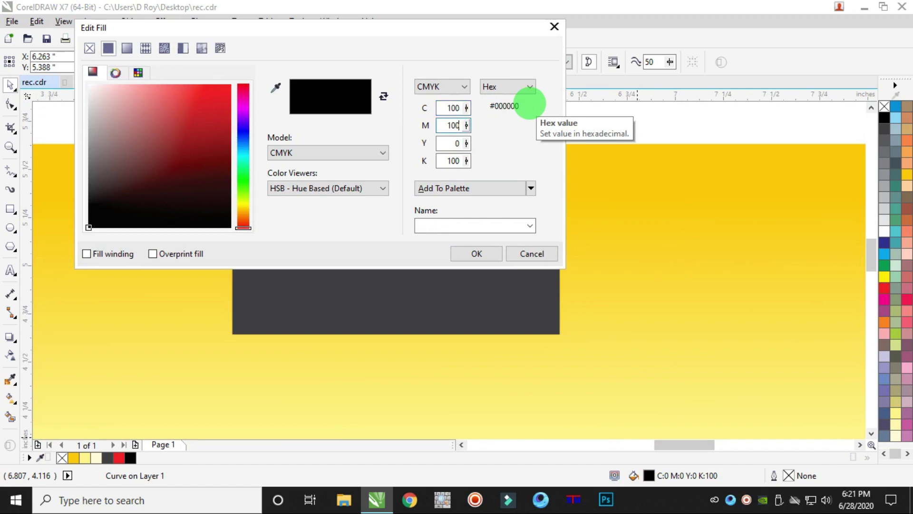
key(Return)
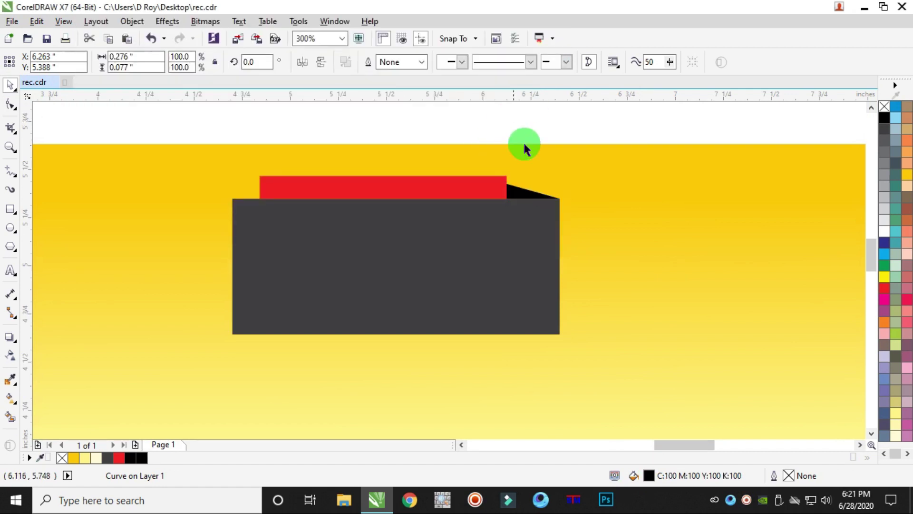
click(524, 147)
Fine-tune the black triangle's node where it meets the red strip's right edge so the shapes align
scroll(526, 186, up, 2)
click(516, 190)
click(10, 104)
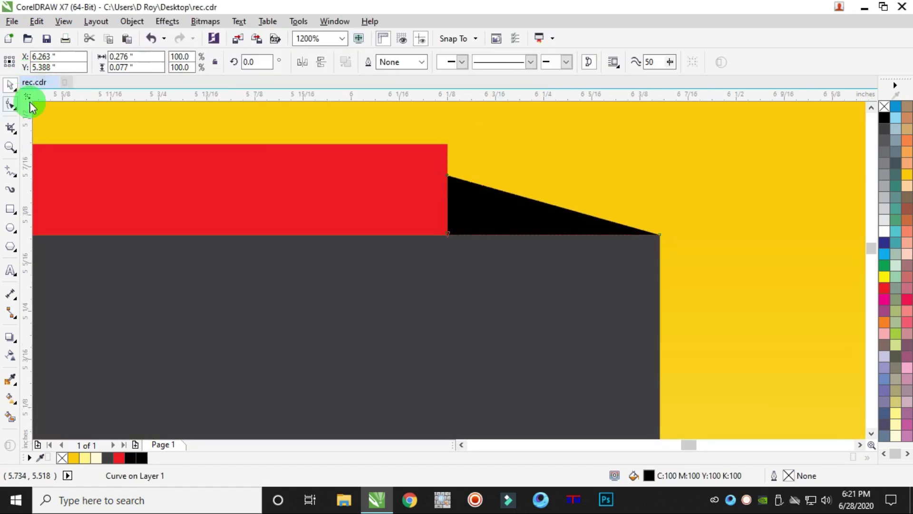
scroll(458, 176, up, 3)
drag(376, 216, 381, 197)
scroll(383, 196, down, 6)
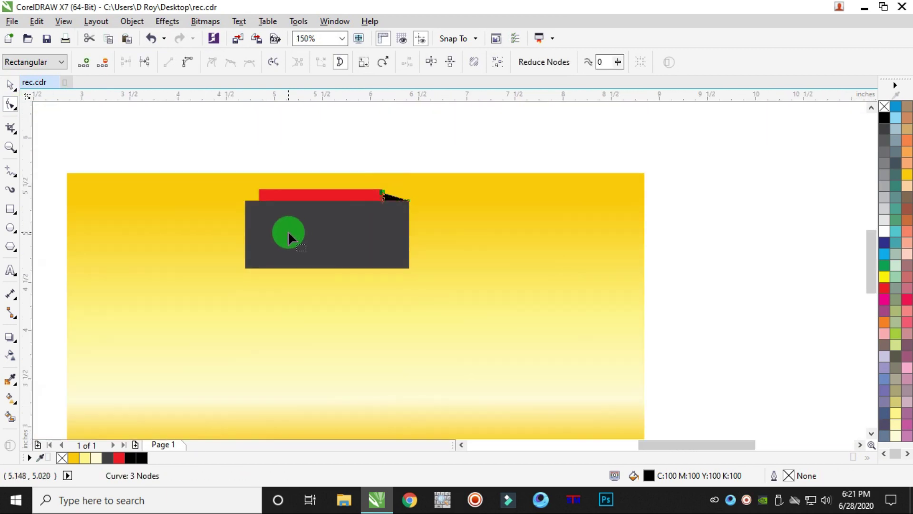
scroll(287, 230, up, 1)
Duplicate the red strip straight down so the copy sits flush against the gray rectangle's lower edge
click(11, 88)
click(61, 103)
click(283, 157)
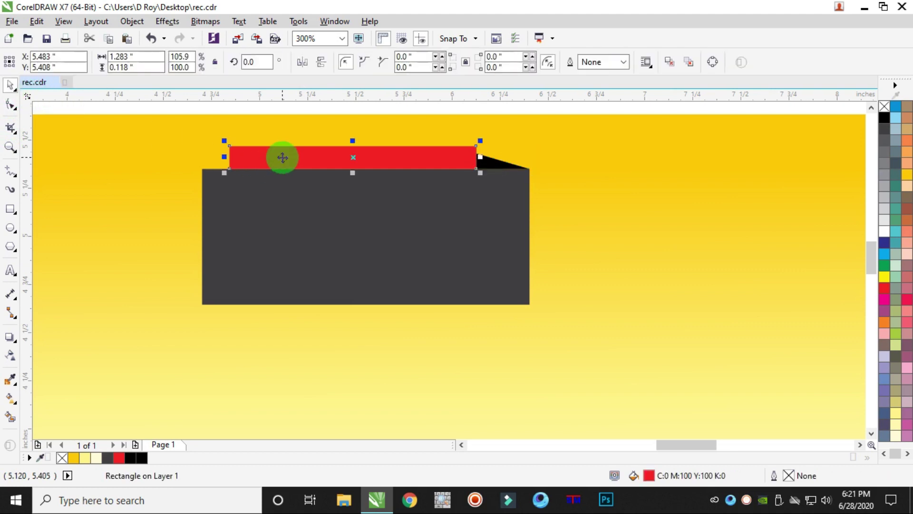
drag(283, 157, 286, 316)
shift+click(251, 153)
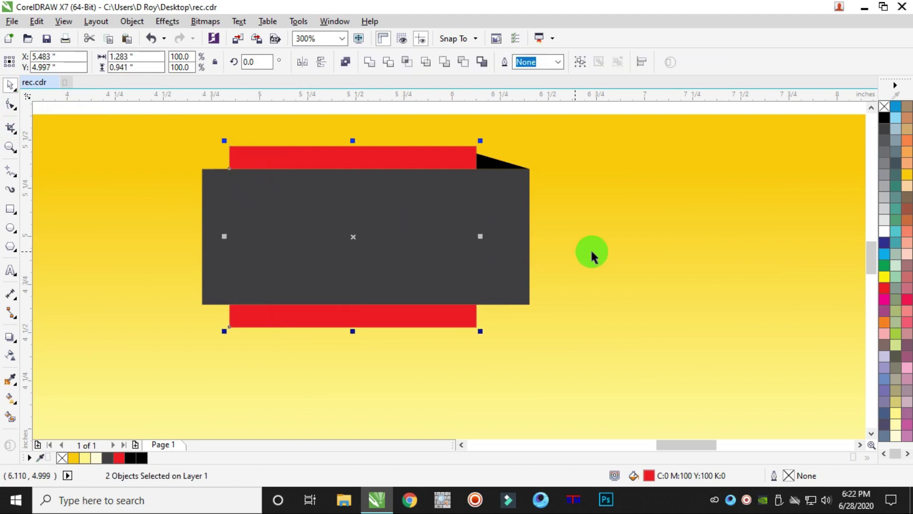
click(618, 233)
scroll(503, 295, up, 2)
scroll(476, 302, down, 3)
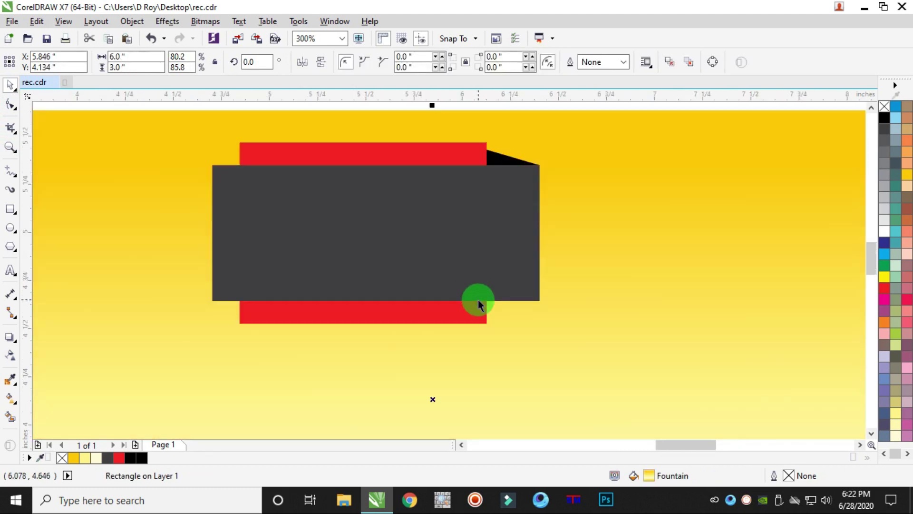
key(Escape)
Draw a closed freehand triangle about 0.48 by 0.09 inches along the lower red strip's underside, starting at its lower-left corner
scroll(426, 297, up, 2)
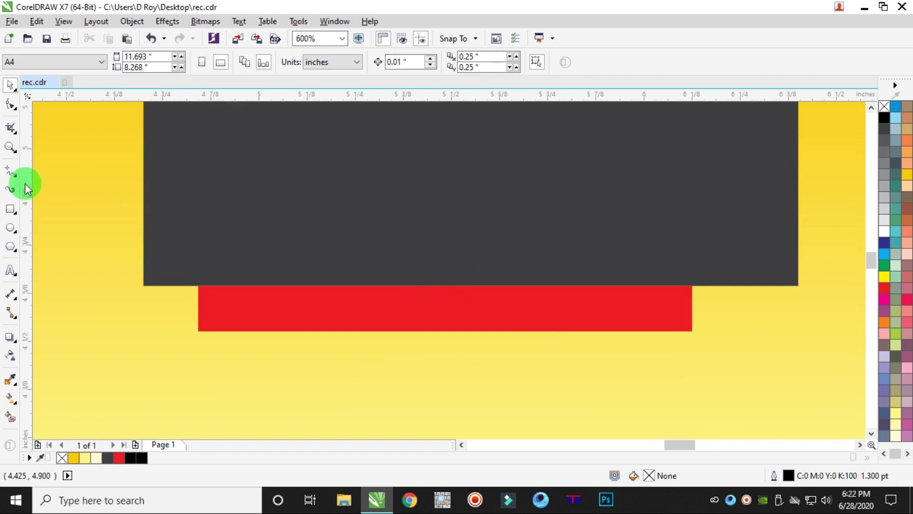
click(11, 173)
click(198, 331)
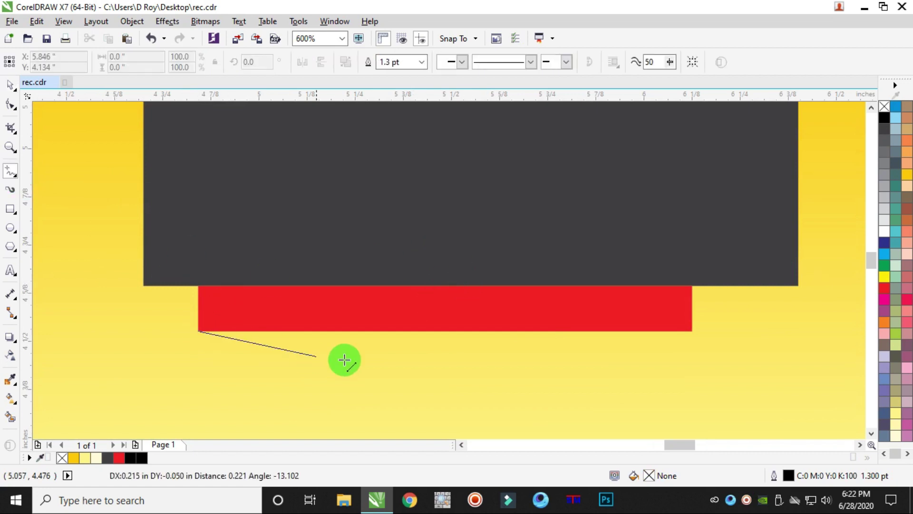
double_click(382, 366)
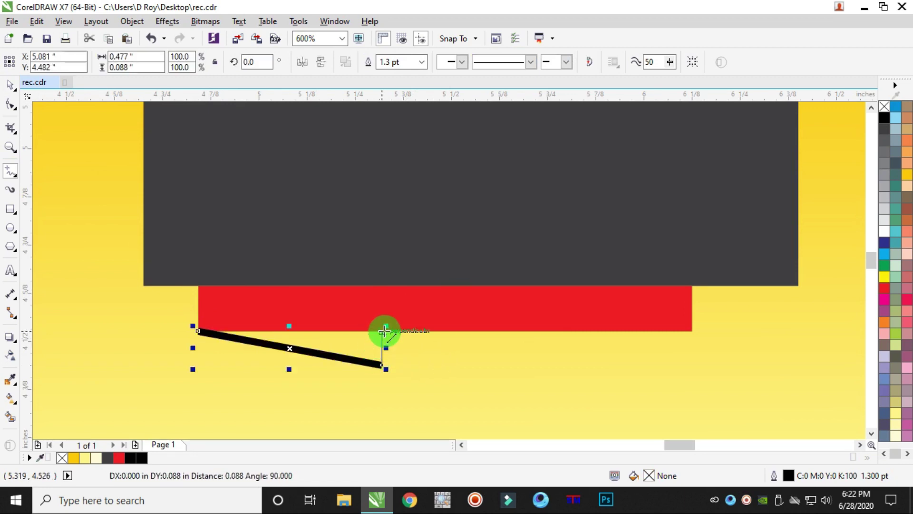
click(382, 331)
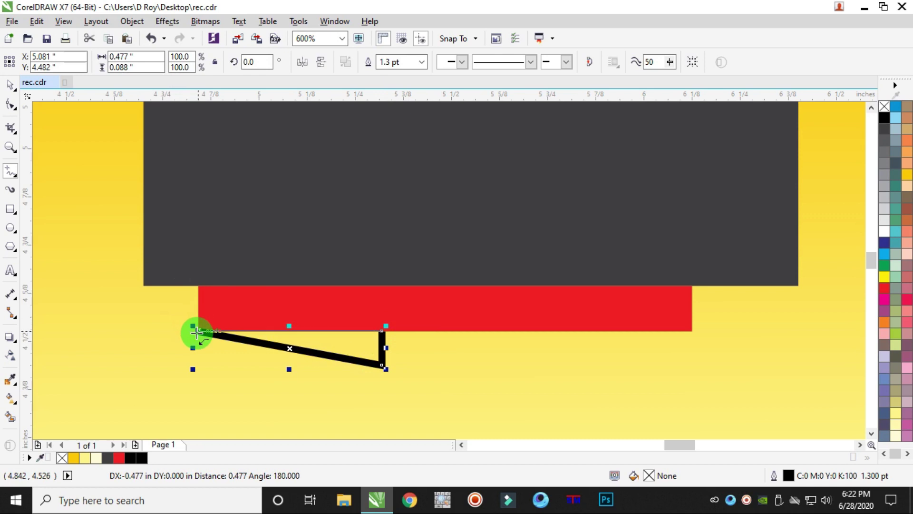
click(195, 333)
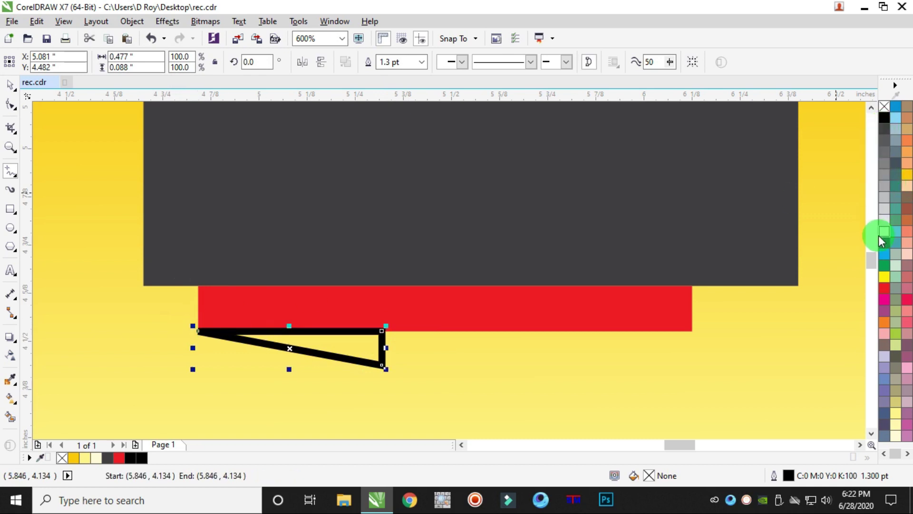
Fill the triangle under the lower strip with red and remove its outline
click(883, 289)
right_click(885, 106)
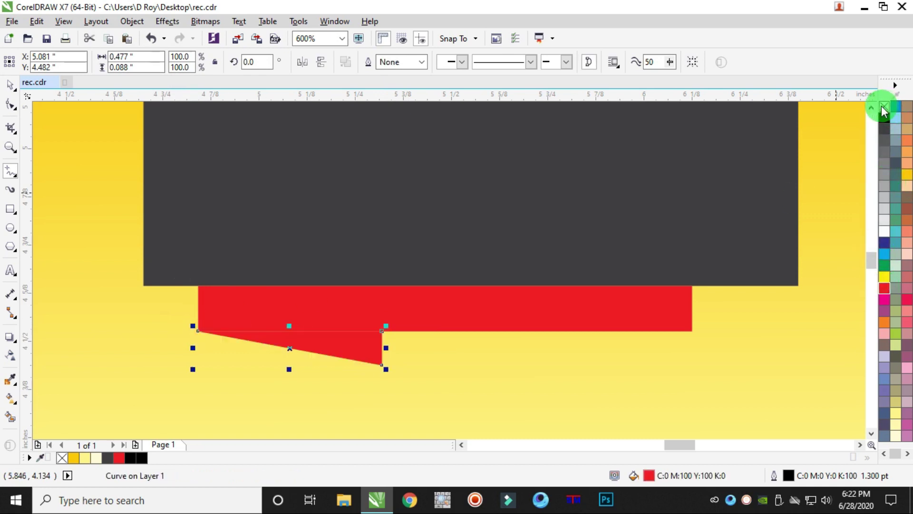
click(11, 89)
scroll(210, 319, up, 3)
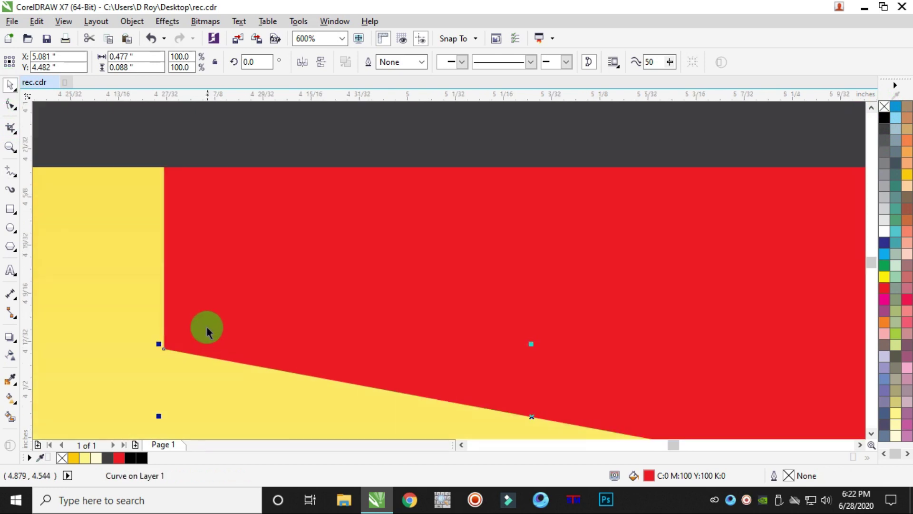
scroll(210, 318, down, 3)
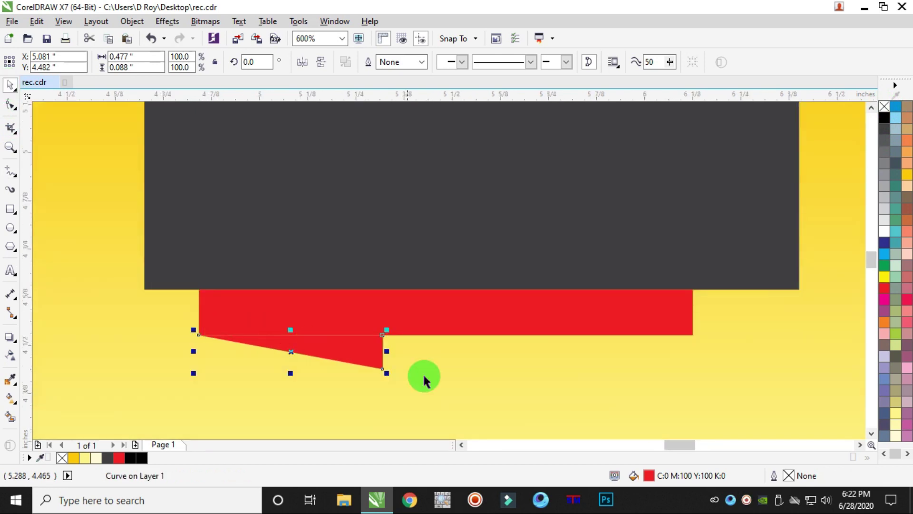
Darken the triangle under the lower strip by setting its fill's K value to 50, then deselect it
double_click(649, 476)
text(50)
key(Return)
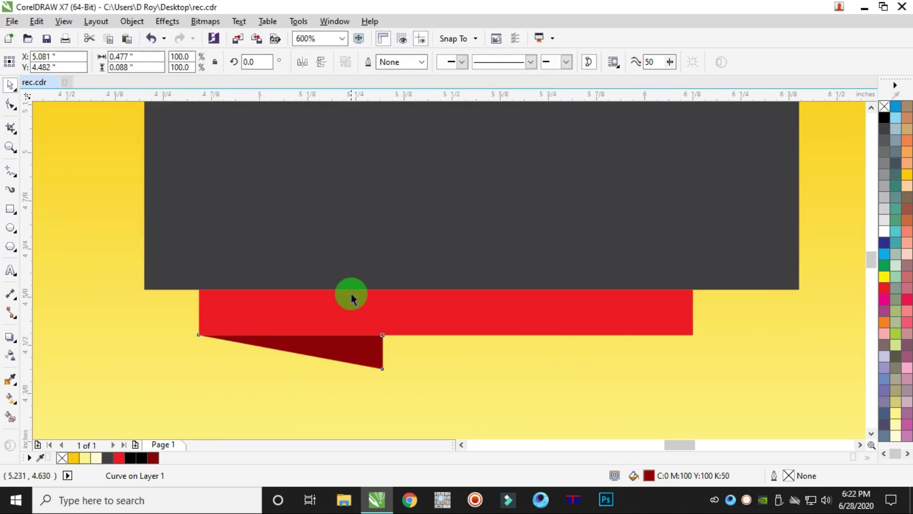
scroll(349, 299, down, 6)
click(398, 159)
Draw a closed freehand triangle about 0.34 by 0.1 inches beneath the dark red fold, sharing its lower-right tip and slanted edge
scroll(326, 310, up, 6)
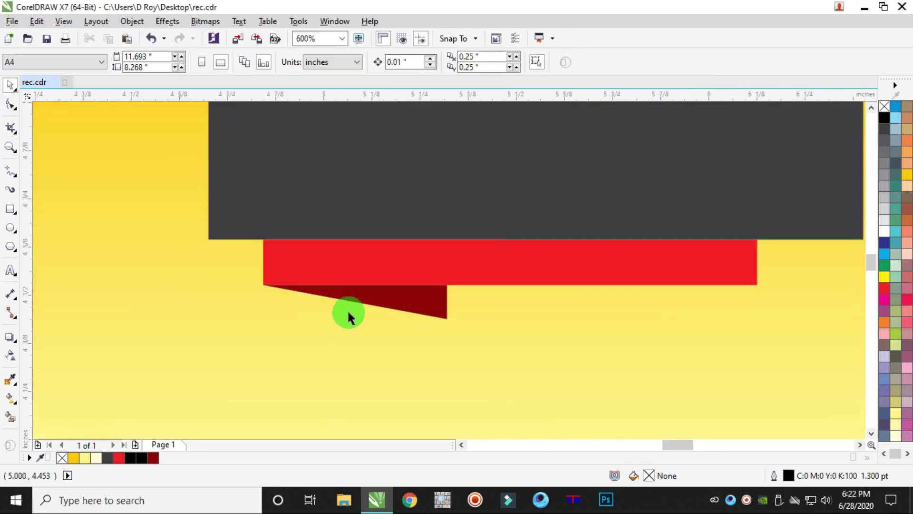
click(10, 178)
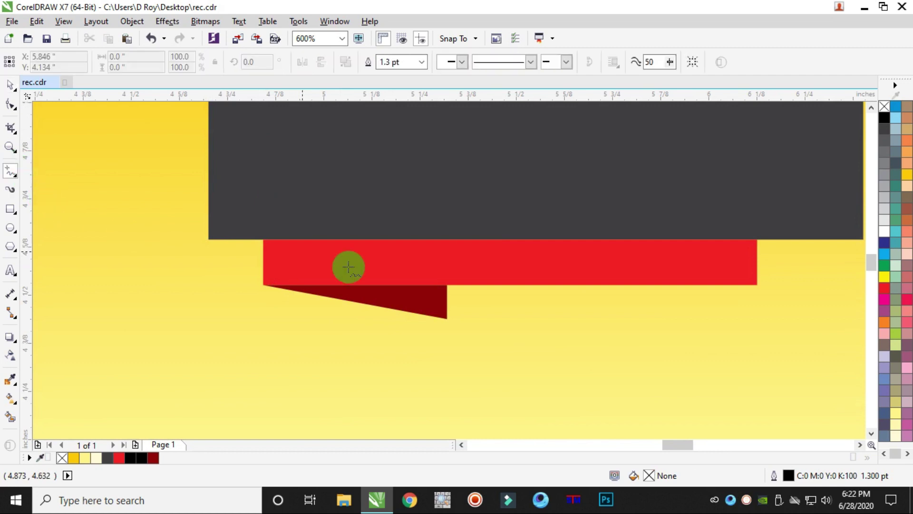
click(445, 318)
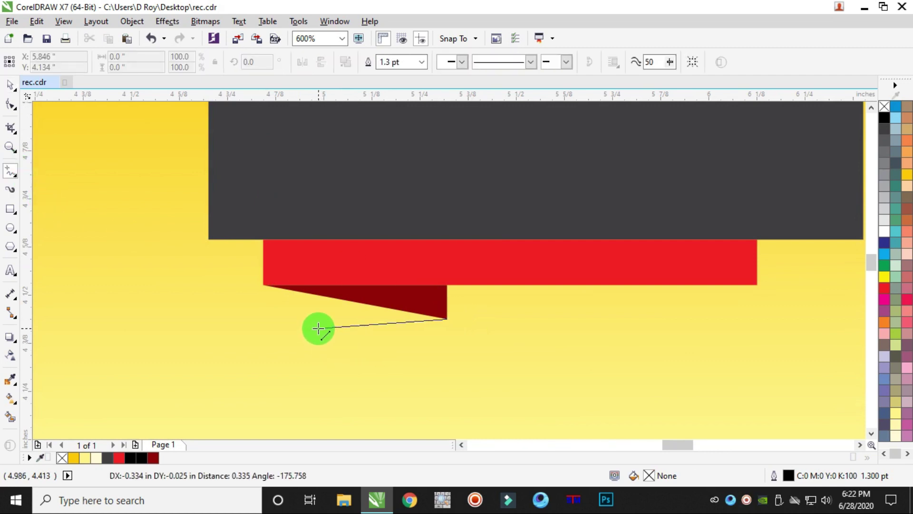
click(318, 333)
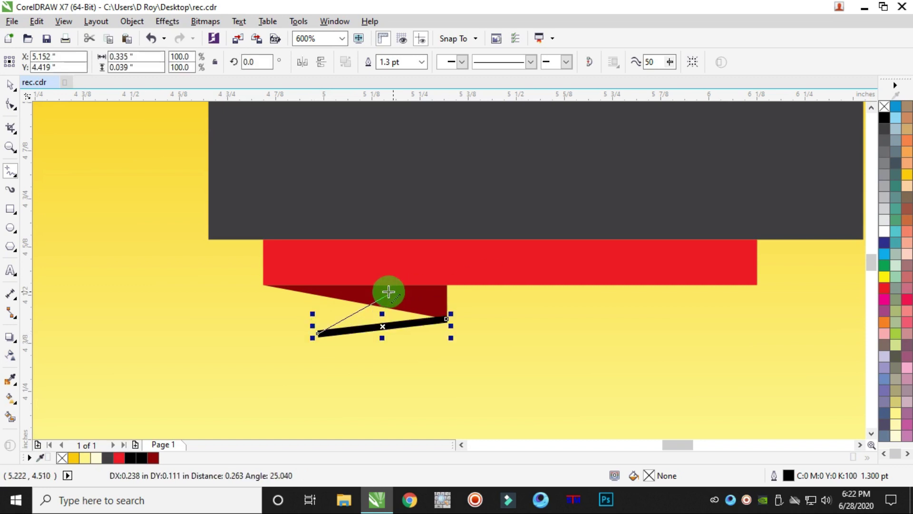
click(318, 294)
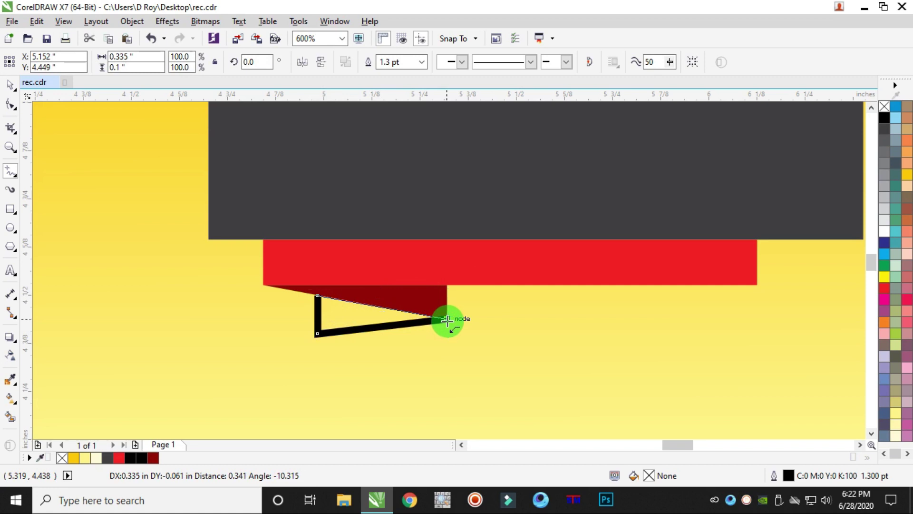
click(447, 320)
Fill the triangle beneath the dark red fold with red and remove its outline
click(884, 288)
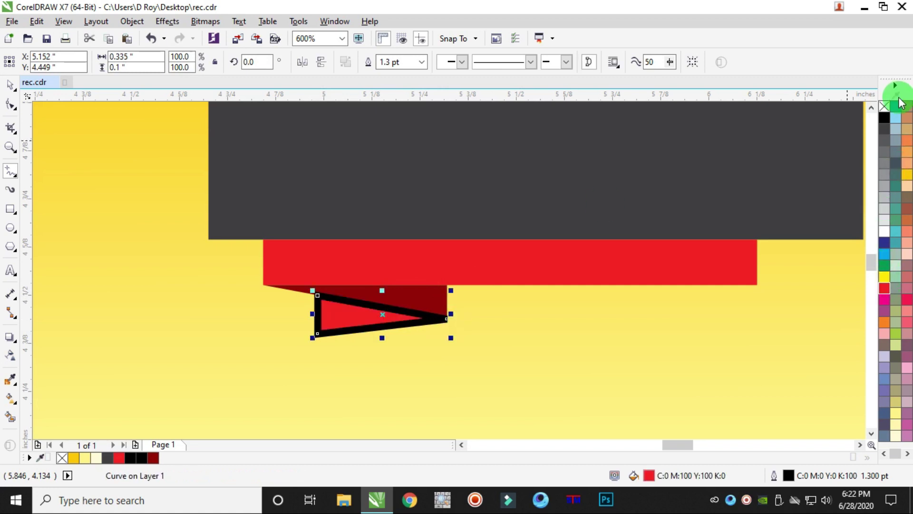
right_click(884, 106)
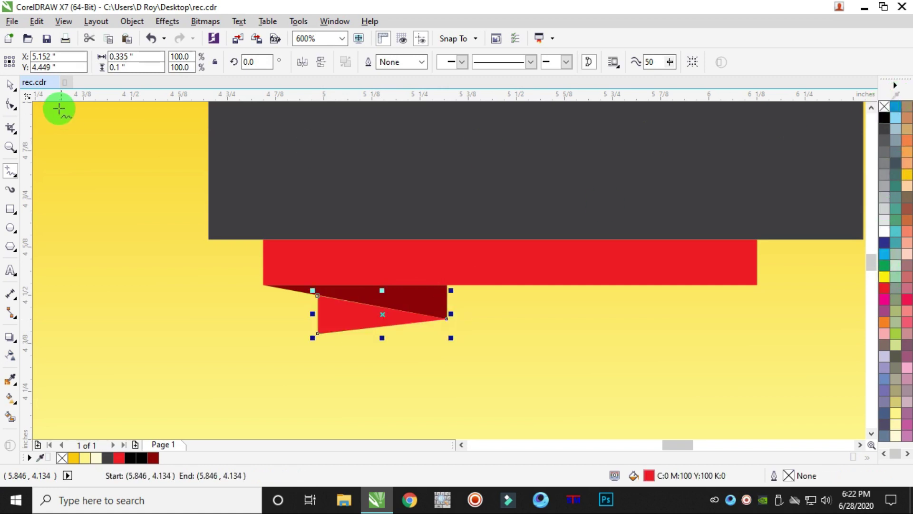
click(97, 135)
Move the small red triangle's upper-left node up to the dark red fold's slanted edge to close the gap
scroll(326, 298, up, 3)
scroll(237, 320, down, 1)
click(159, 321)
scroll(164, 320, down, 2)
scroll(116, 304, up, 3)
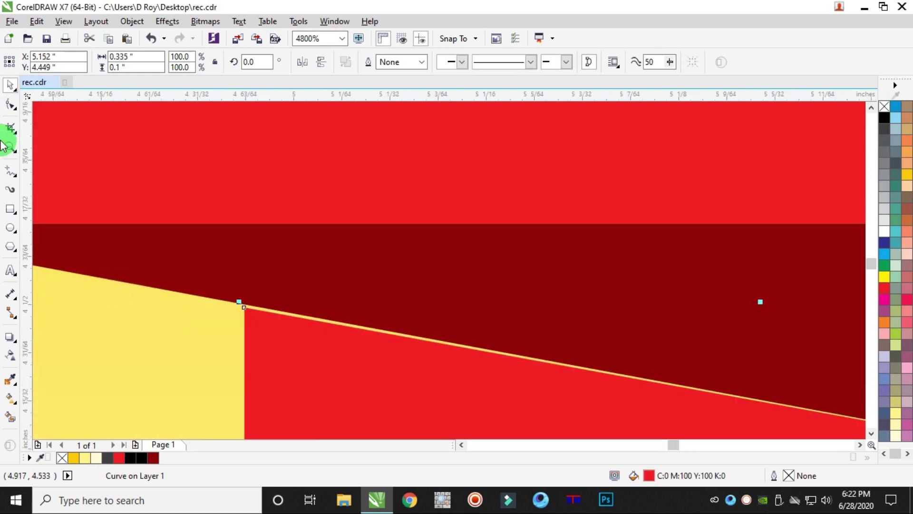
click(9, 106)
scroll(238, 309, up, 3)
drag(285, 293, 292, 271)
scroll(467, 309, down, 4)
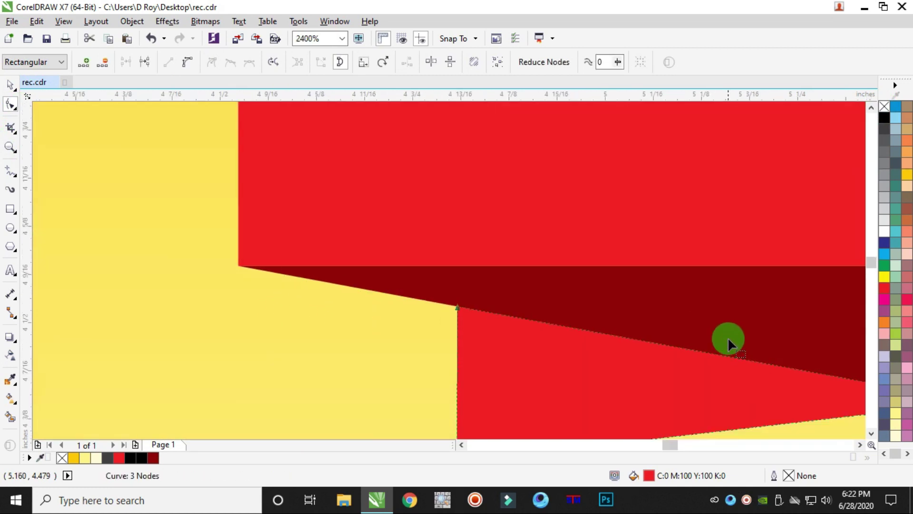
scroll(801, 361, down, 2)
scroll(787, 381, up, 3)
scroll(692, 332, down, 5)
click(10, 84)
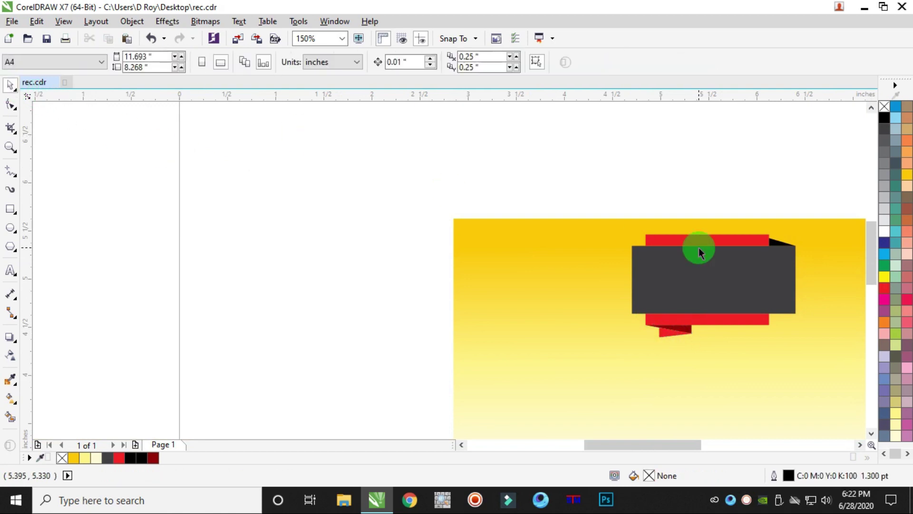
Select all six label shapes, leaving out the gradient background, and group them
scroll(699, 252, down, 2)
scroll(761, 255, up, 2)
drag(476, 150, 629, 292)
drag(757, 346, 758, 346)
right_click(649, 259)
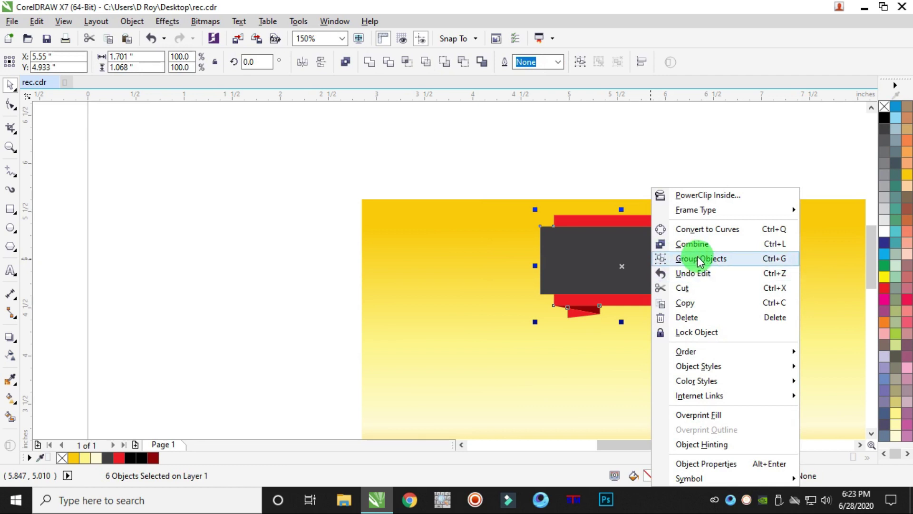
click(697, 258)
Move the label group slightly down and left to about X 5.516, Y 4.767 inches, then deselect it
scroll(798, 269, down, 3)
scroll(722, 271, up, 3)
drag(466, 247, 462, 262)
scroll(451, 245, up, 2)
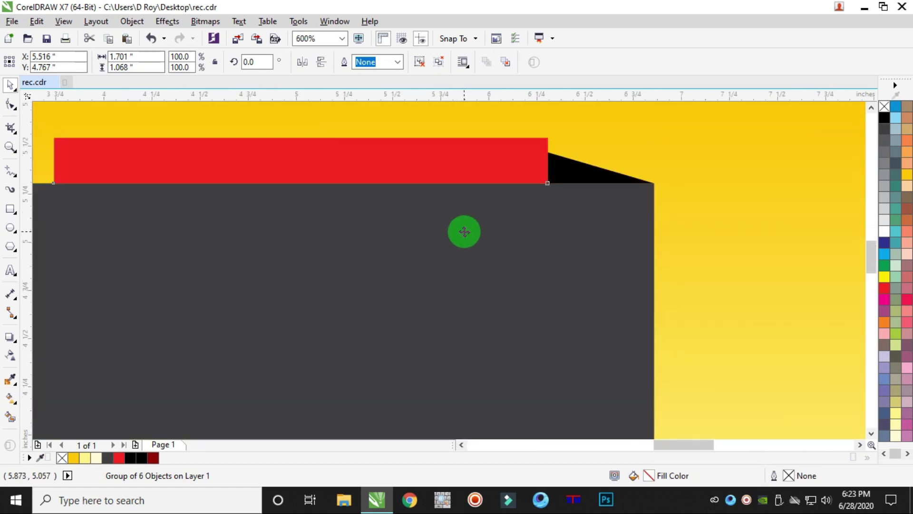
scroll(465, 230, down, 2)
click(399, 175)
Start artistic text above the gradient background, set to bold Univers Condensed at 11 pt
scroll(398, 175, up, 2)
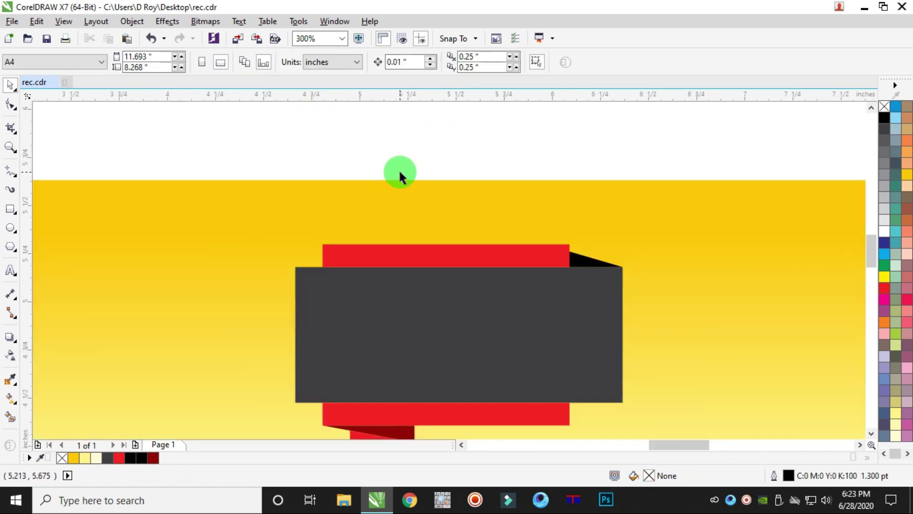
click(11, 270)
click(380, 142)
click(356, 62)
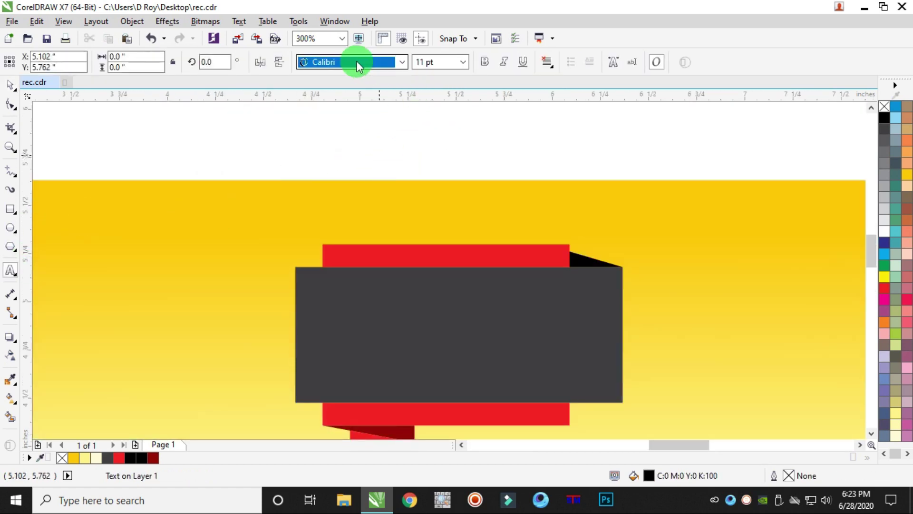
click(367, 112)
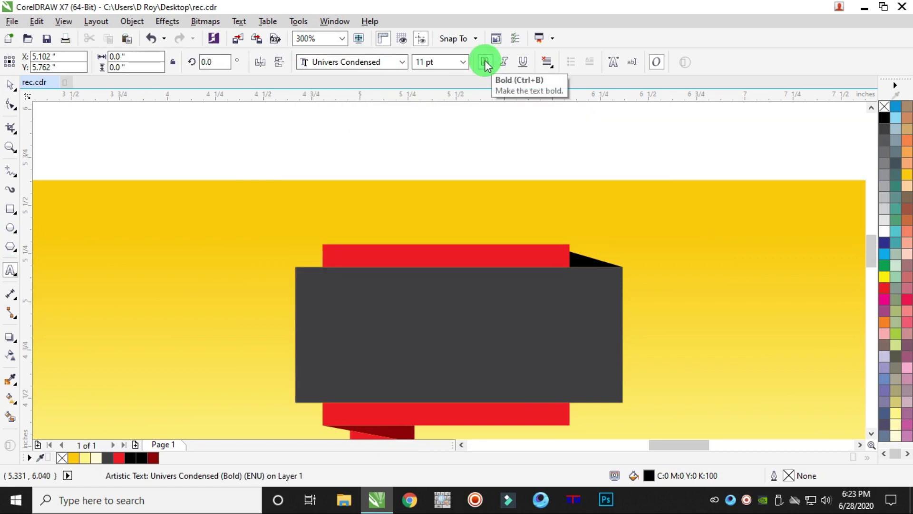
Write the label text on three lines, GREAT PRFORMANCE, AFFORDABLE and PRICE, and start breaking it apart
text(GR)
key(BackSpace)
text(AT PRFORMANCE)
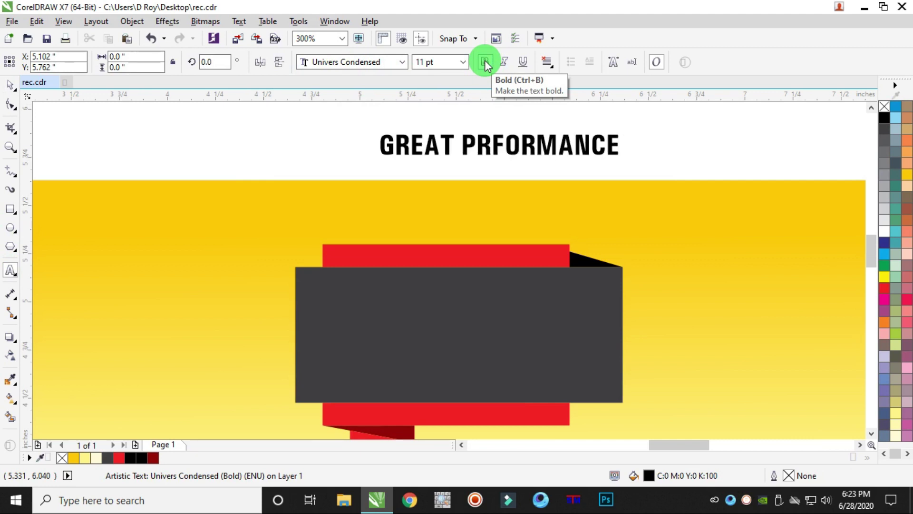
key(Return)
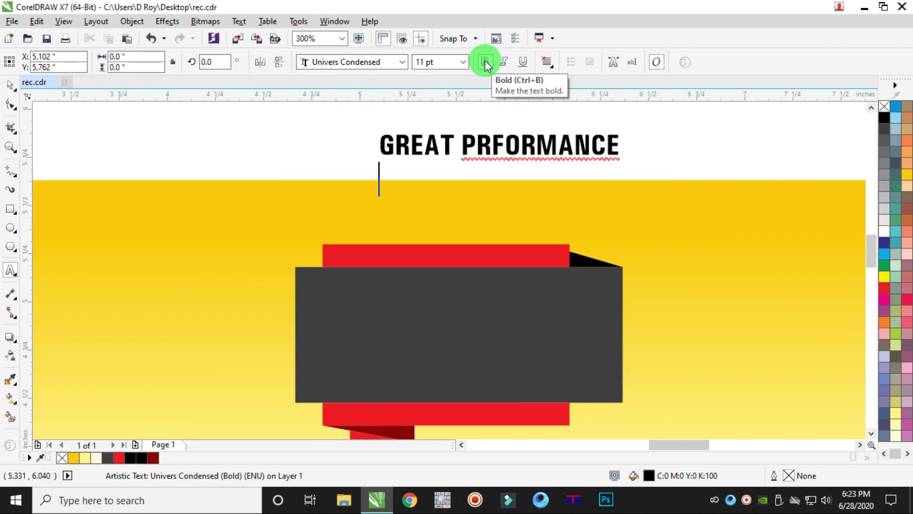
text(AFFORDABLE)
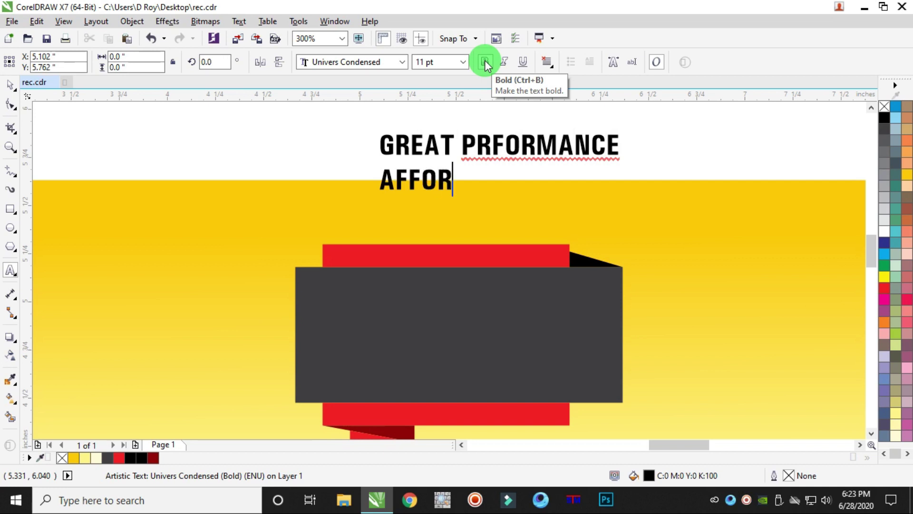
key(Return)
text(PRICE)
key(Return)
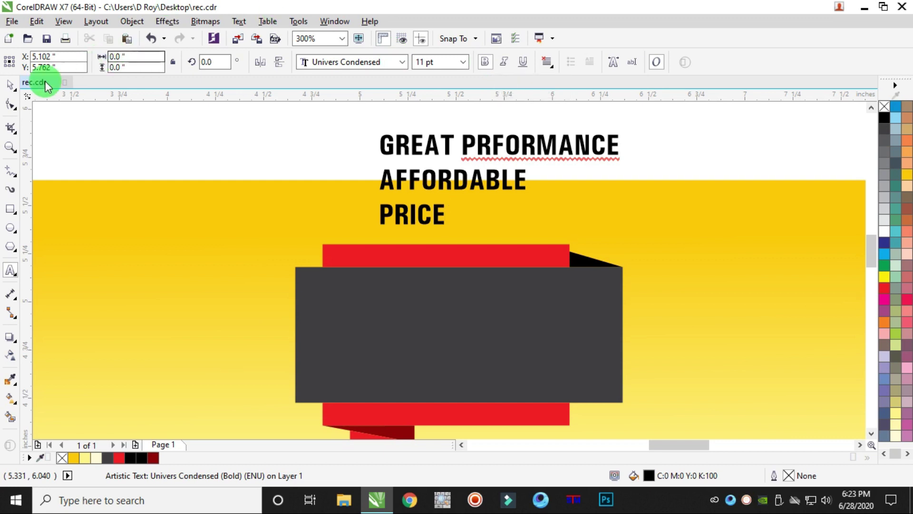
click(10, 85)
click(131, 22)
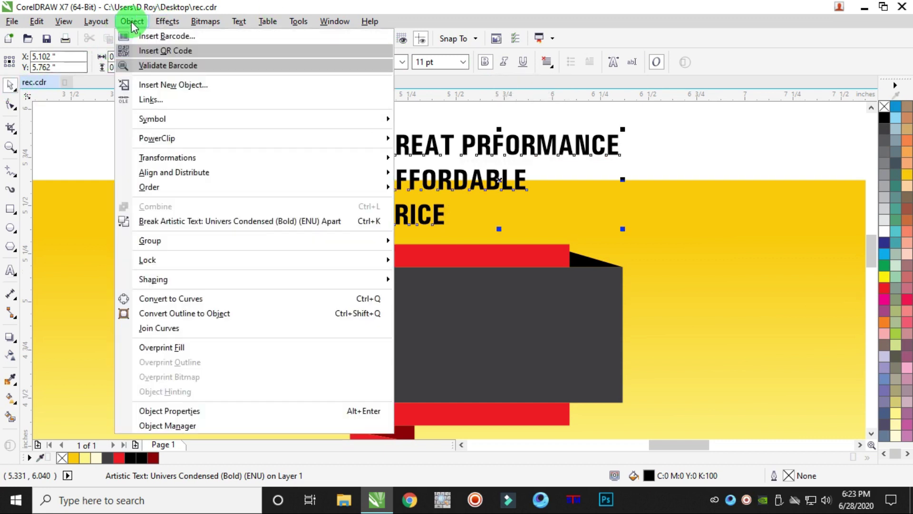
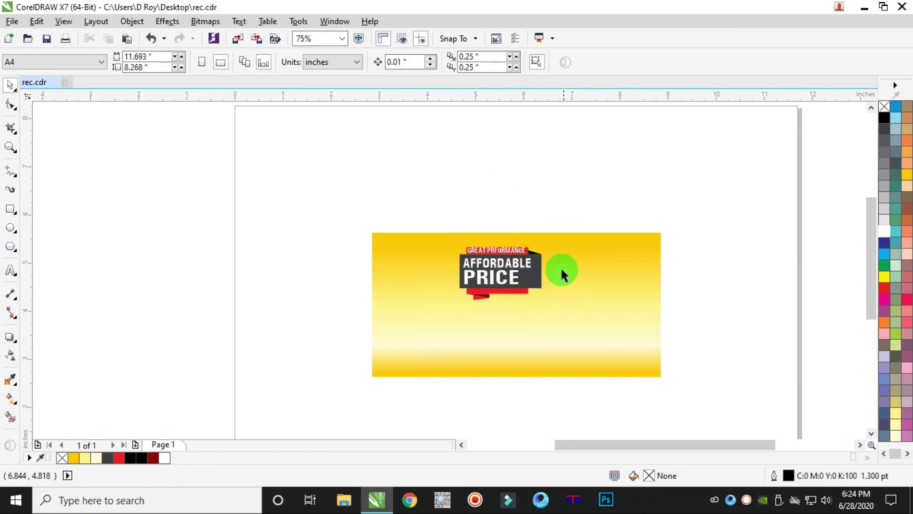
Move the label slightly down, then enlarge the orange-red wave image to about 5.67 × 3.986 inches and place it above the golden background
drag(460, 283, 464, 296)
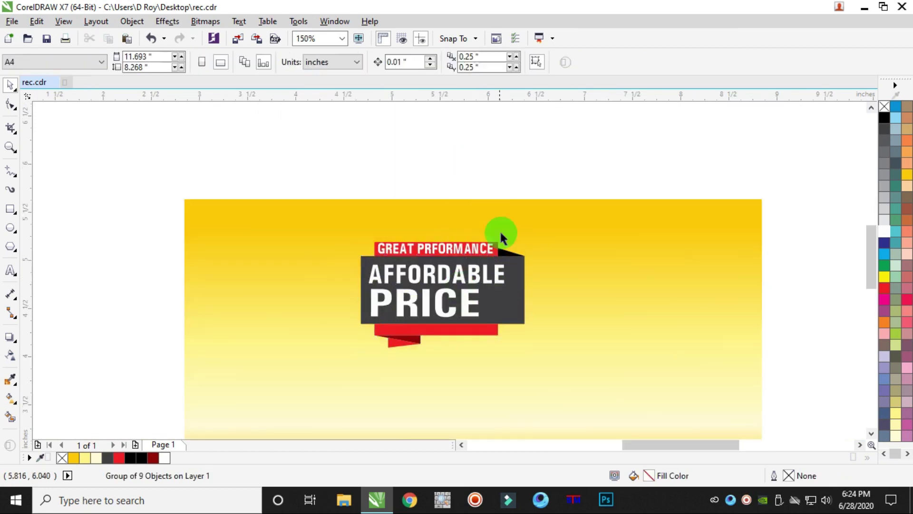
scroll(529, 232, down, 2)
scroll(426, 237, up, 1)
drag(399, 244, 489, 193)
scroll(525, 209, up, 2)
drag(148, 168, 371, 286)
drag(297, 220, 501, 200)
scroll(478, 197, down, 1)
scroll(483, 199, up, 1)
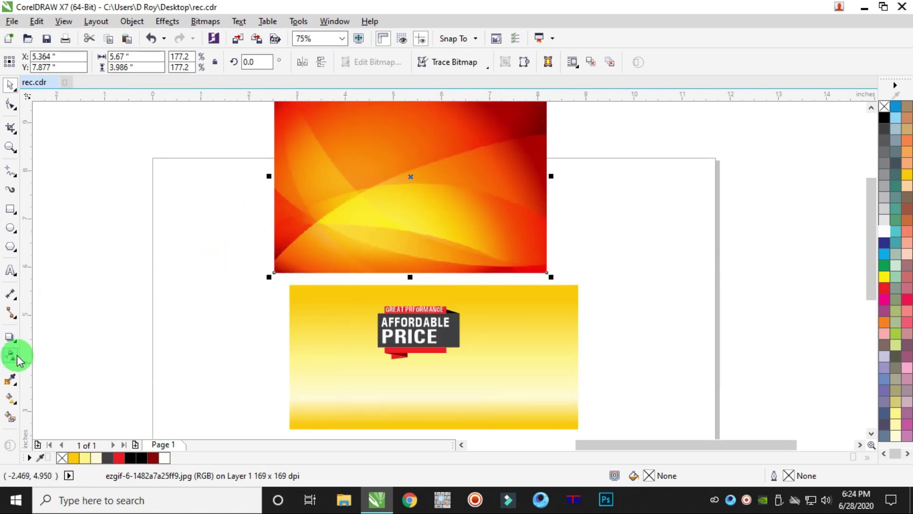
Apply a linear transparency to the wave image, fading out vertically toward its lower edge at about -90.6°
click(11, 357)
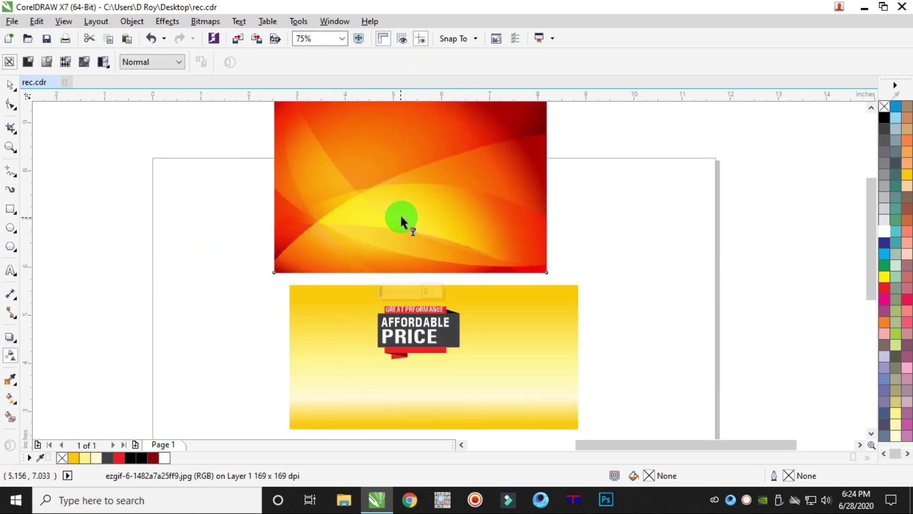
drag(408, 220, 407, 260)
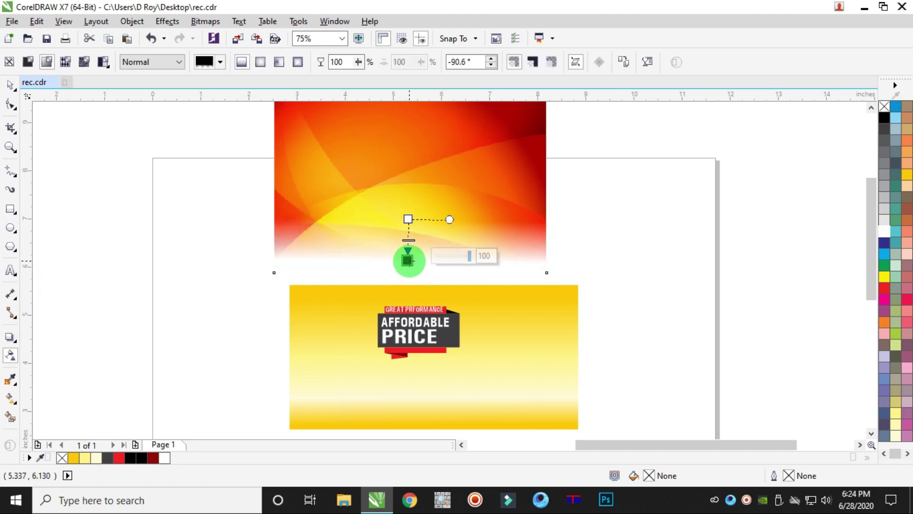
click(10, 84)
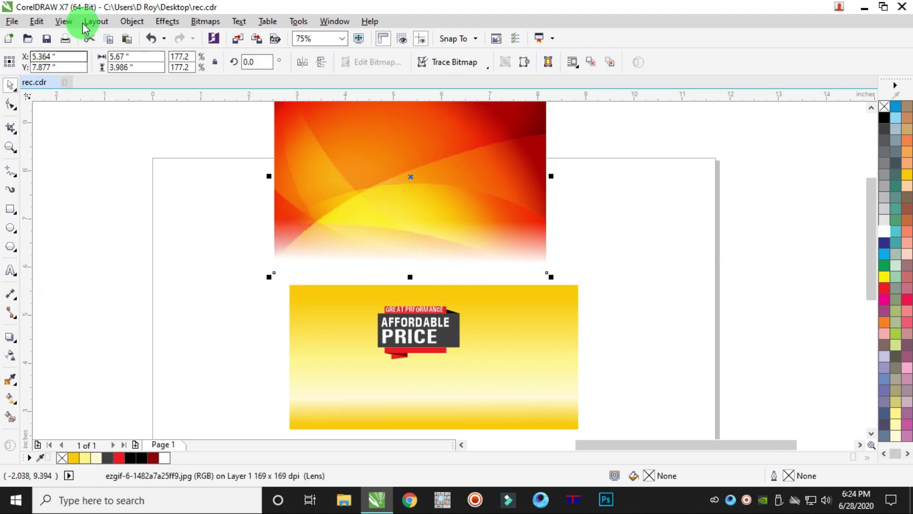
PowerClip the faded wave image inside the golden gradient rectangle
click(132, 21)
mouse_move(207, 139)
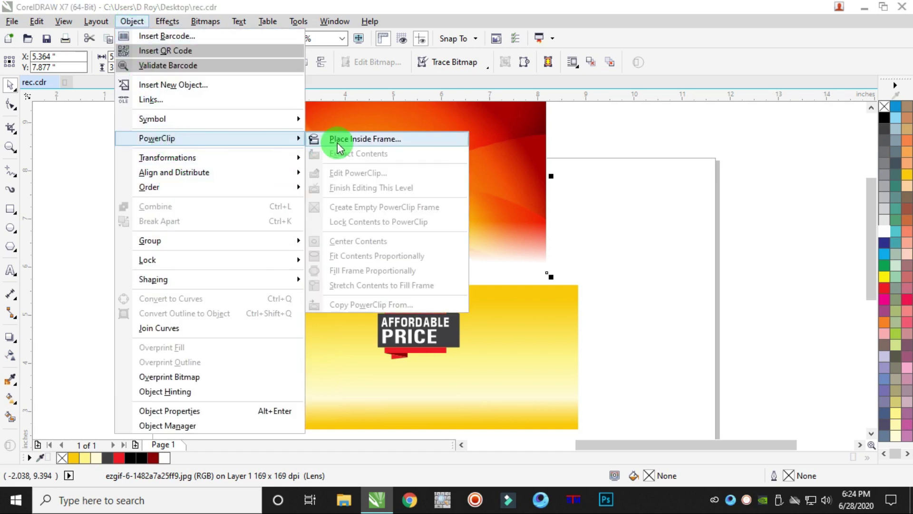
click(336, 139)
click(523, 299)
Edit the PowerClip contents, moving the wave image down over the frame and resizing it to about 6.7 × 3.194 inches, then finish editing
double_click(542, 302)
drag(543, 302, 523, 230)
drag(554, 270, 606, 280)
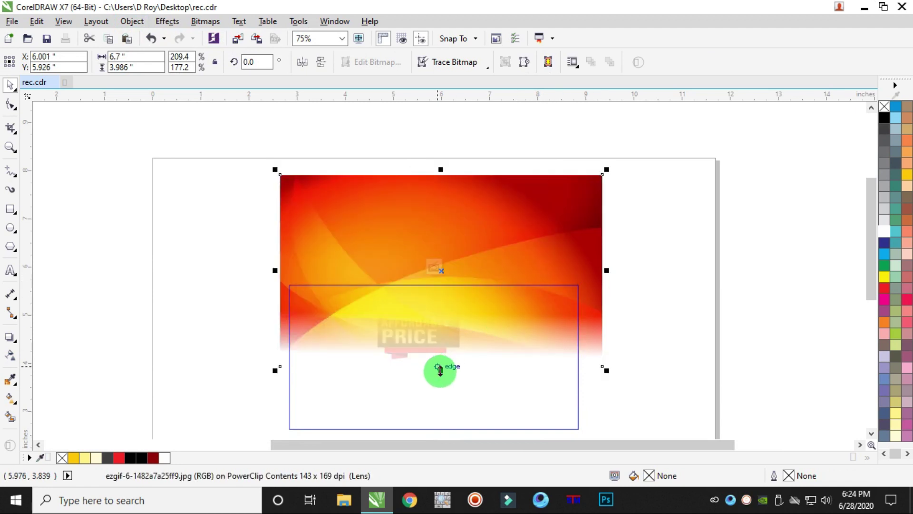
drag(440, 371, 441, 387)
drag(443, 169, 450, 226)
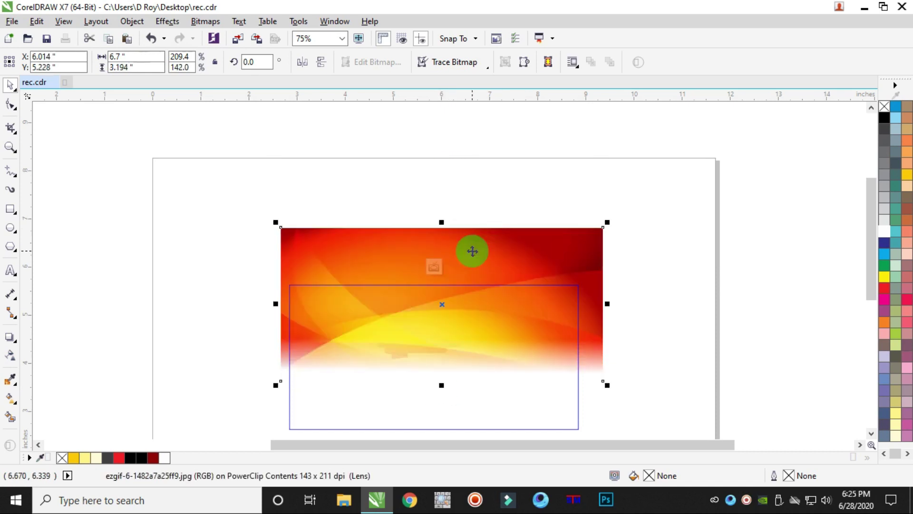
ctrl+click(714, 252)
click(648, 275)
Scale the label group up to about 1.788 × 1.152 inches, move it up to about X 5.529, Y 4.742, and deselect it
scroll(645, 274, down, 2)
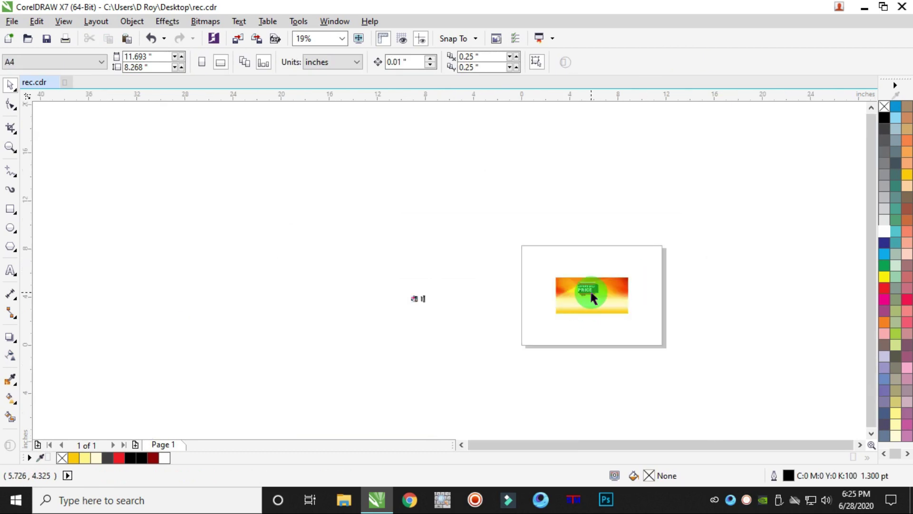
scroll(644, 281, up, 3)
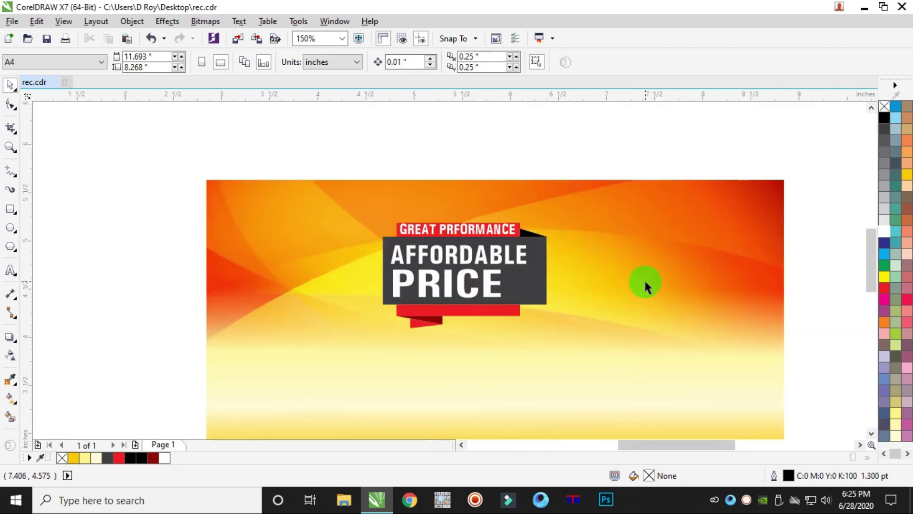
scroll(644, 279, down, 2)
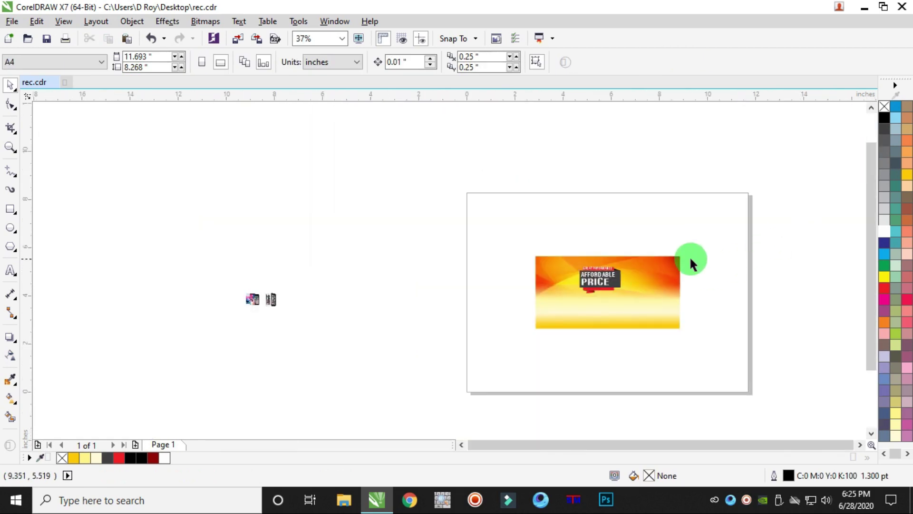
scroll(689, 261, up, 1)
drag(414, 204, 609, 347)
scroll(551, 275, up, 2)
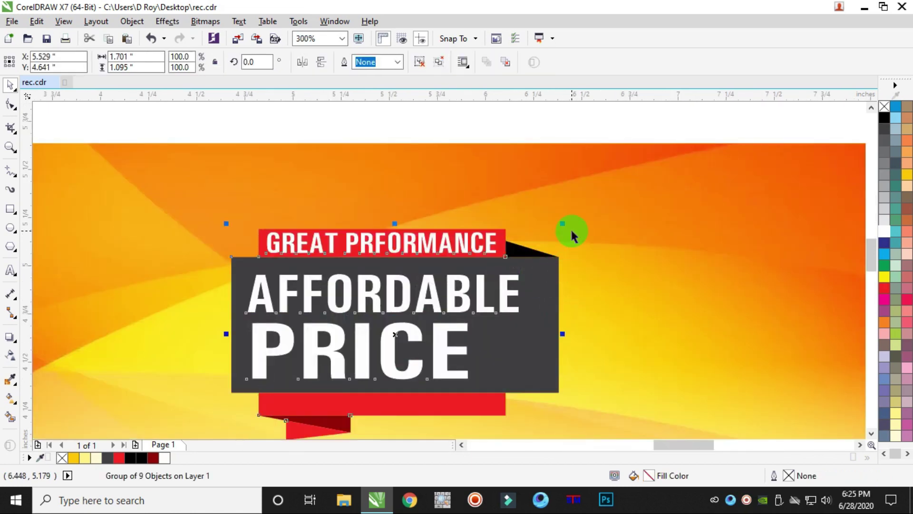
mouse_move(562, 223)
mouse_down()
mouse_move(580, 218)
mouse_move(572, 216)
mouse_up()
drag(498, 288, 493, 272)
scroll(493, 271, down, 3)
scroll(534, 285, up, 1)
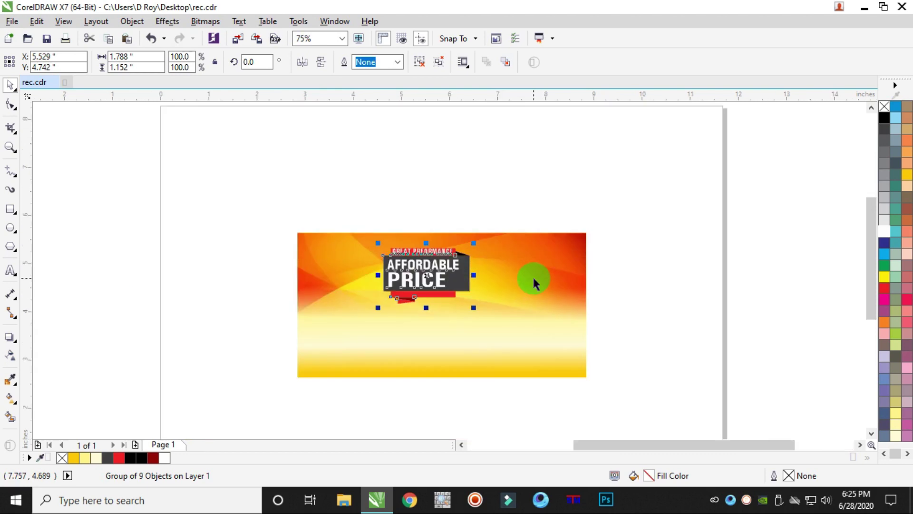
scroll(533, 275, down, 1)
click(619, 193)
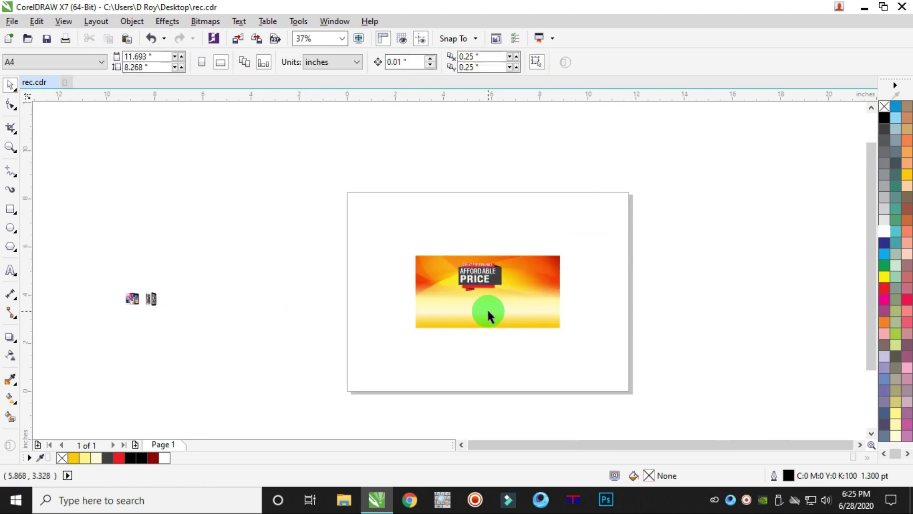
Below the label, add 14 pt Univers Condensed text on four lines: BEST HOLIDAY GIFT IDEAS, UPTO, 85% OFF and SHOP NOW
scroll(477, 293, up, 2)
click(11, 271)
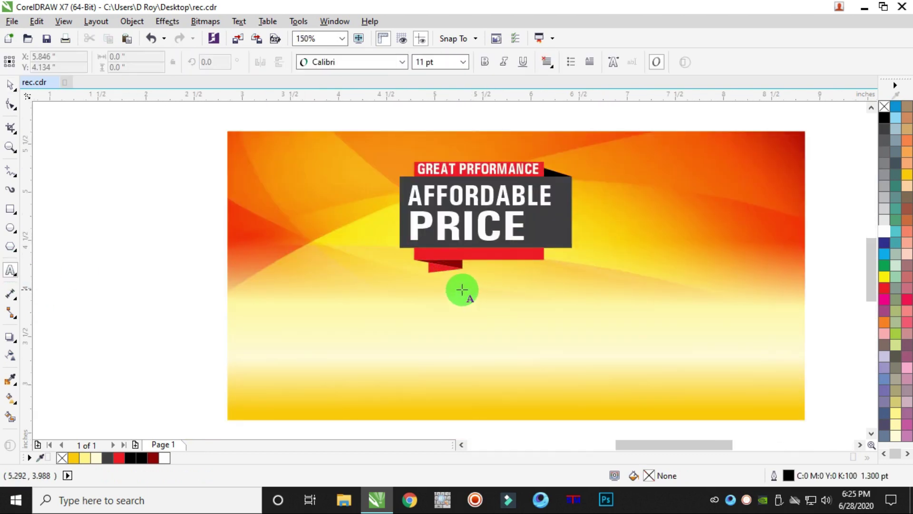
click(465, 289)
click(341, 62)
click(337, 93)
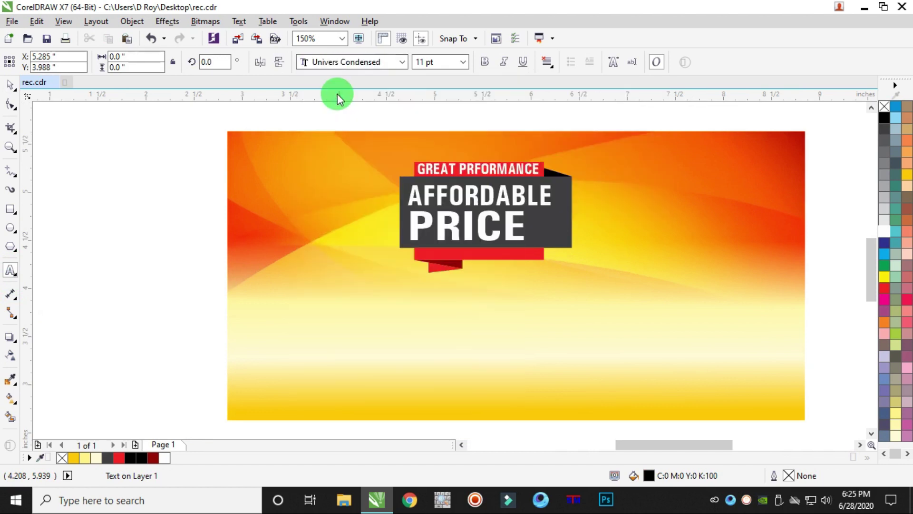
click(447, 64)
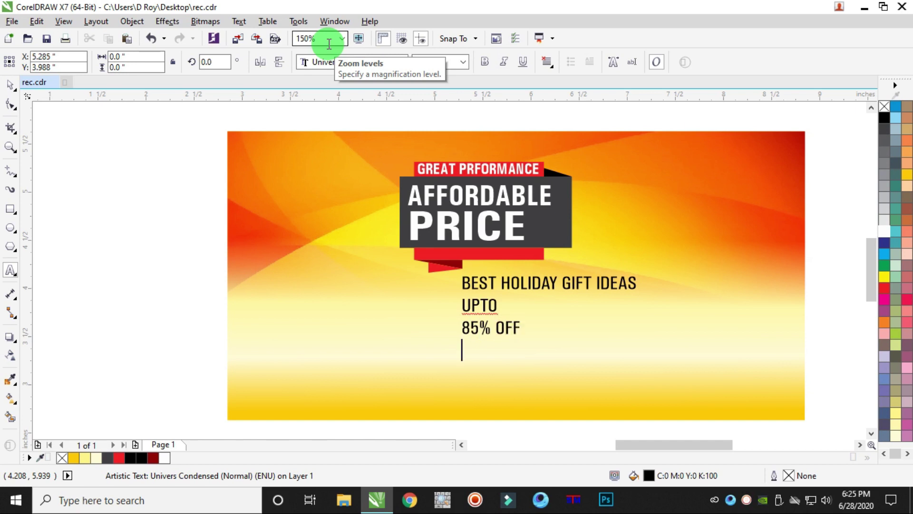
click(10, 84)
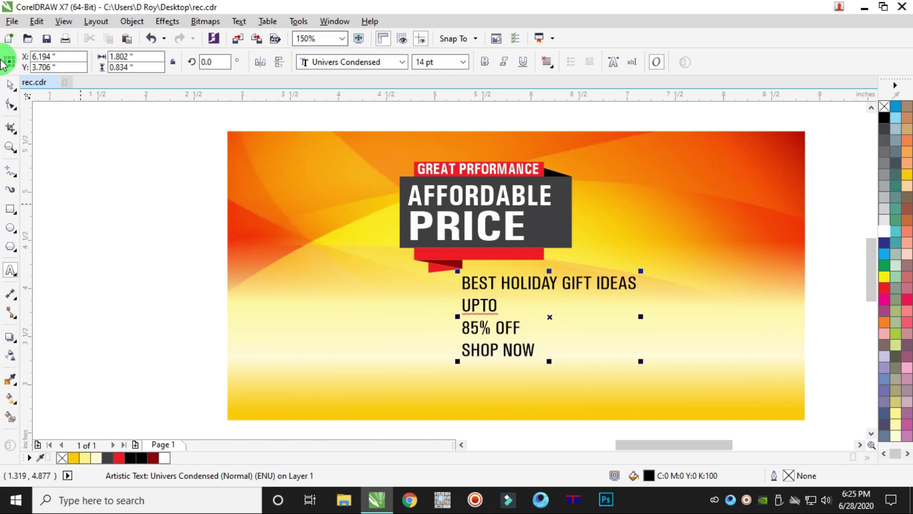
Make the four-line text bold and center-aligned, positioned under the label at about X 5.646, Y 3.502 inches
click(485, 67)
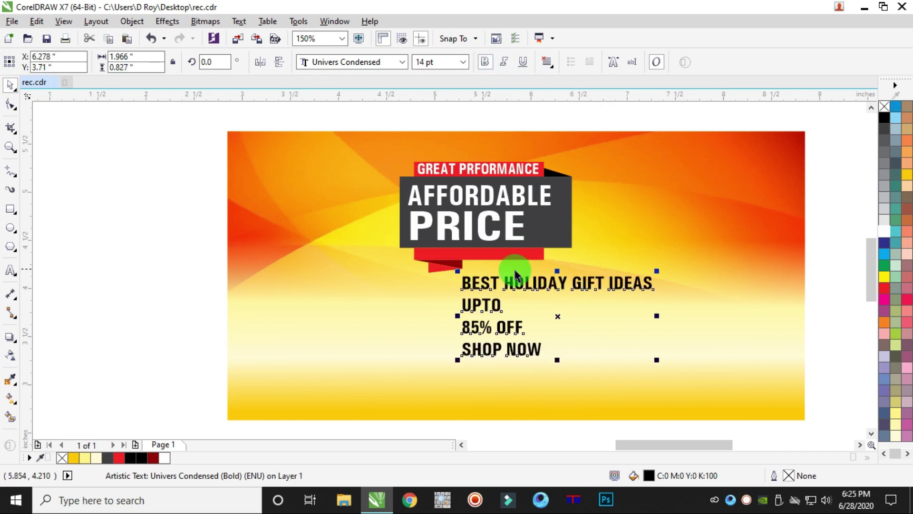
drag(514, 282, 453, 302)
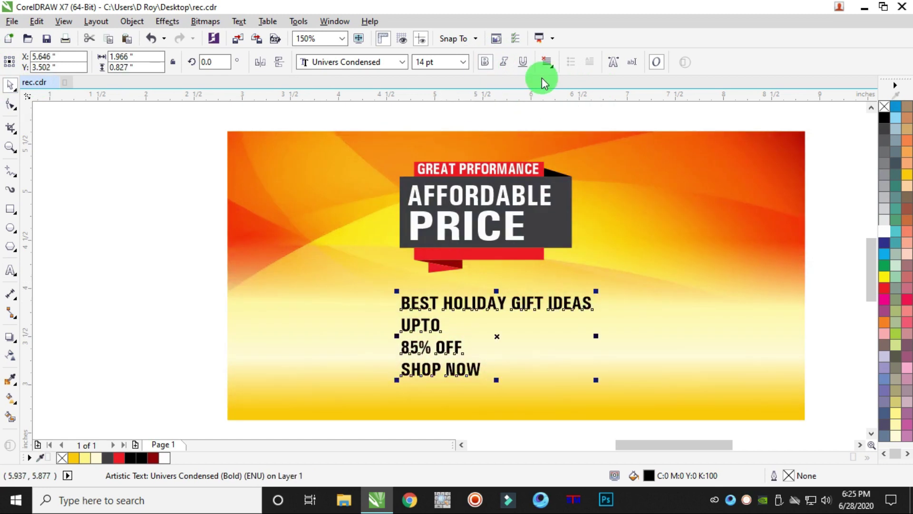
click(551, 63)
click(576, 107)
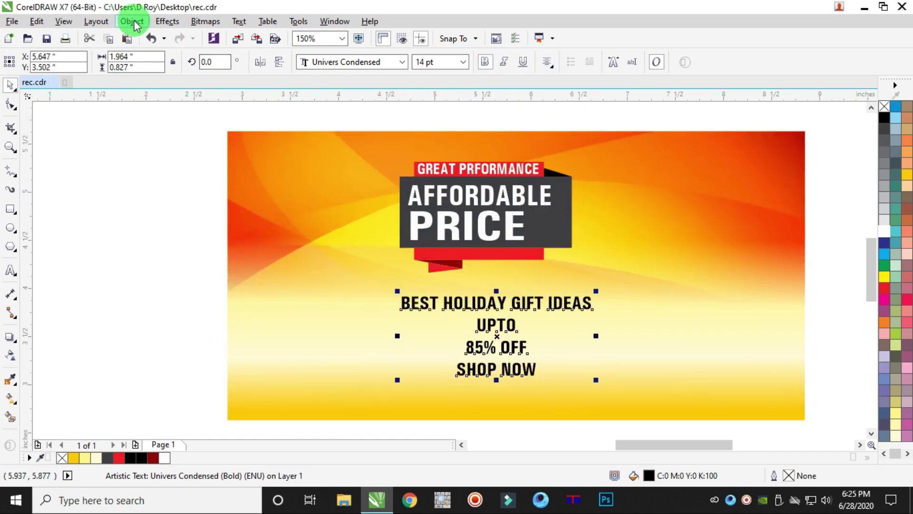
Break the four-line centered text apart into separate lines and deselect them
click(134, 21)
click(240, 226)
click(108, 301)
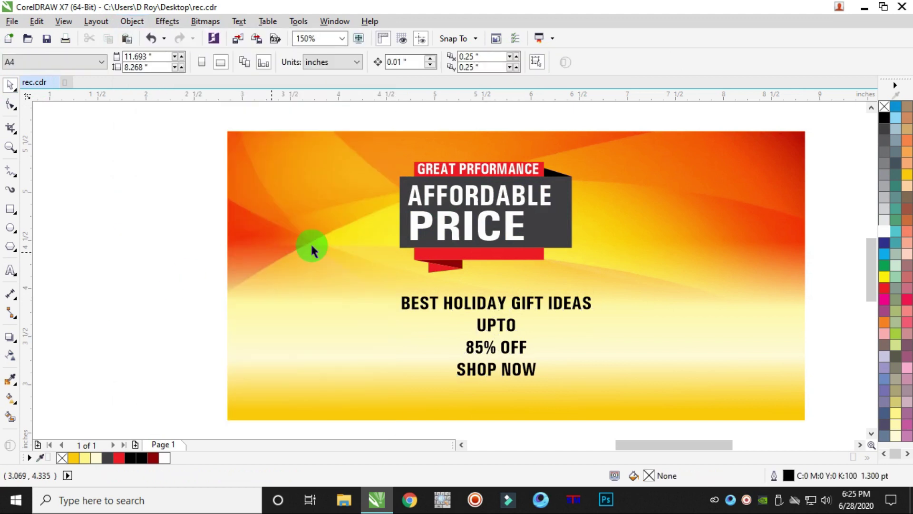
Move BEST HOLIDAY GIFT IDEAS slightly up and enlarge it to about 19.5 pt, then enlarge UPTO to about 15.5 pt beneath it
drag(503, 307, 496, 295)
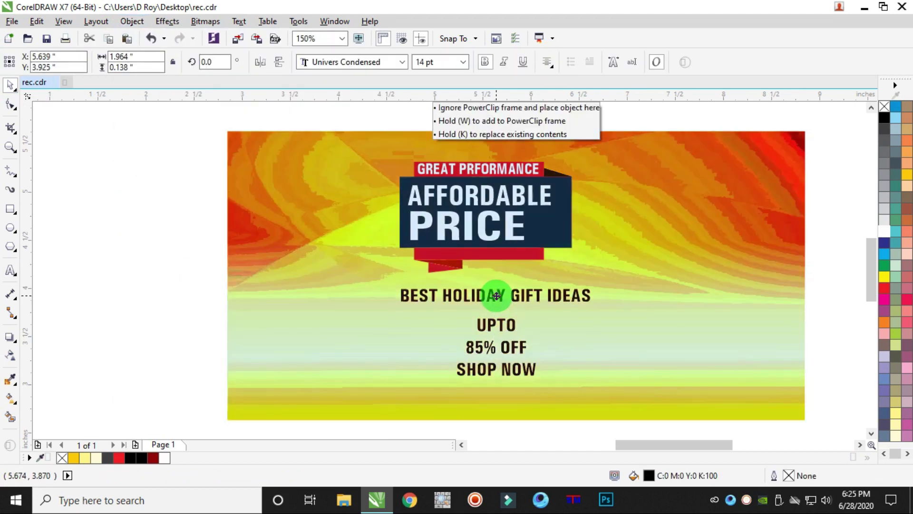
drag(597, 284, 634, 274)
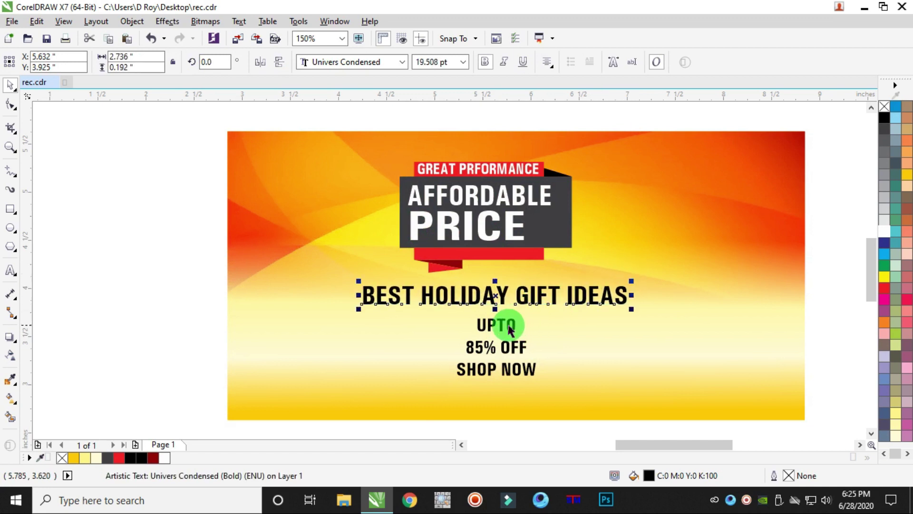
drag(503, 331, 526, 306)
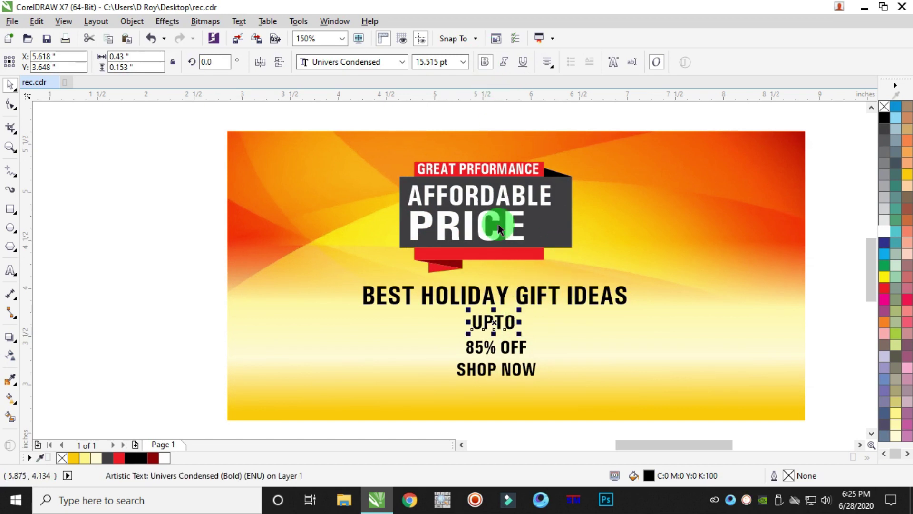
Remove the bold from UPTO and enlarge it further, then move SHOP NOW down to leave a gap under 85% OFF
click(484, 62)
drag(519, 309, 493, 365)
scroll(640, 343, down, 1)
scroll(636, 356, up, 2)
Fill the 85% OFF text with orange, adjusting its color to C 0, M 80, Y 100, K 10
click(438, 253)
click(892, 302)
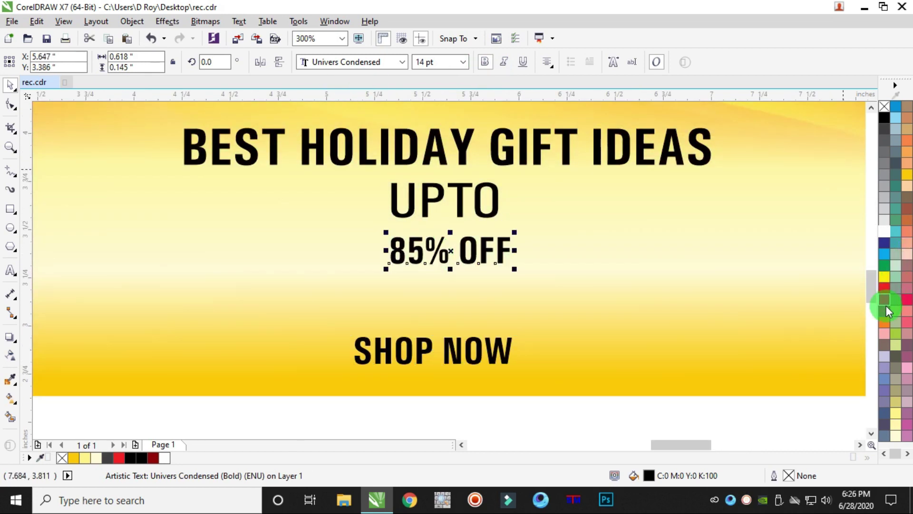
click(884, 322)
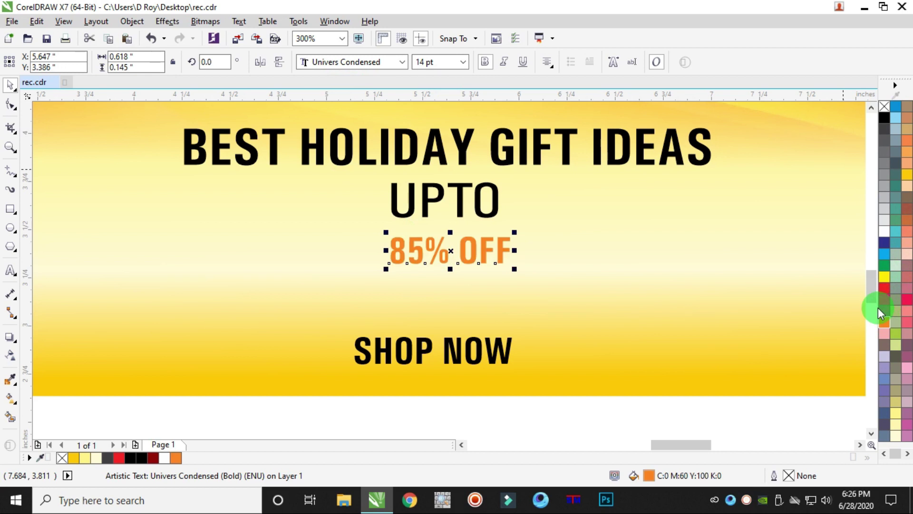
double_click(649, 475)
drag(460, 128, 486, 124)
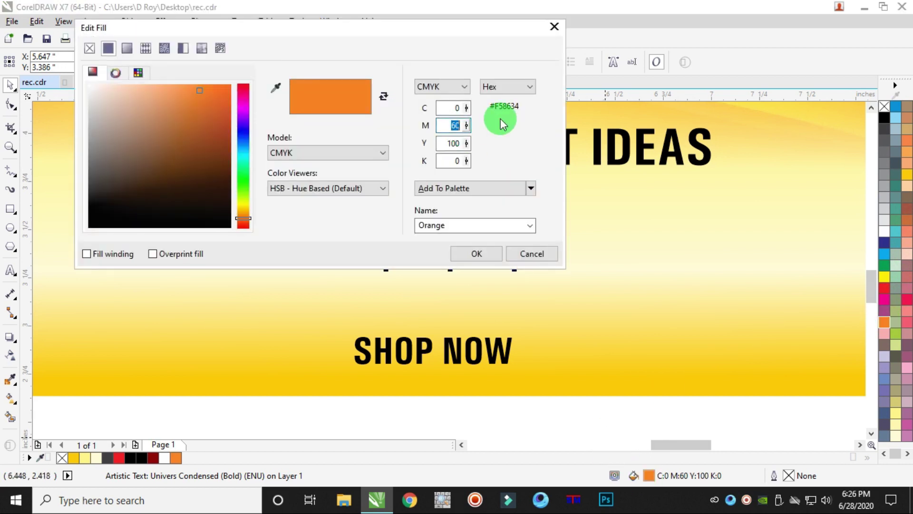
text(80)
key(Tab)
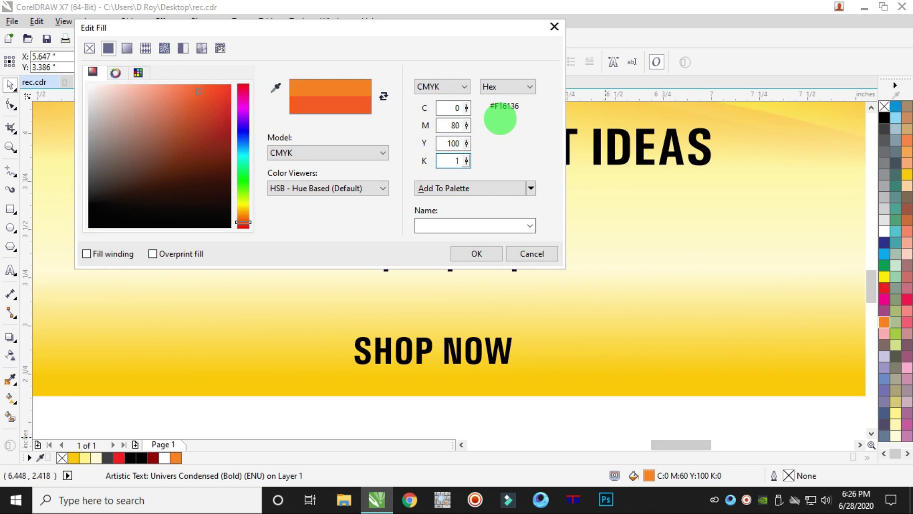
text(10)
key(Return)
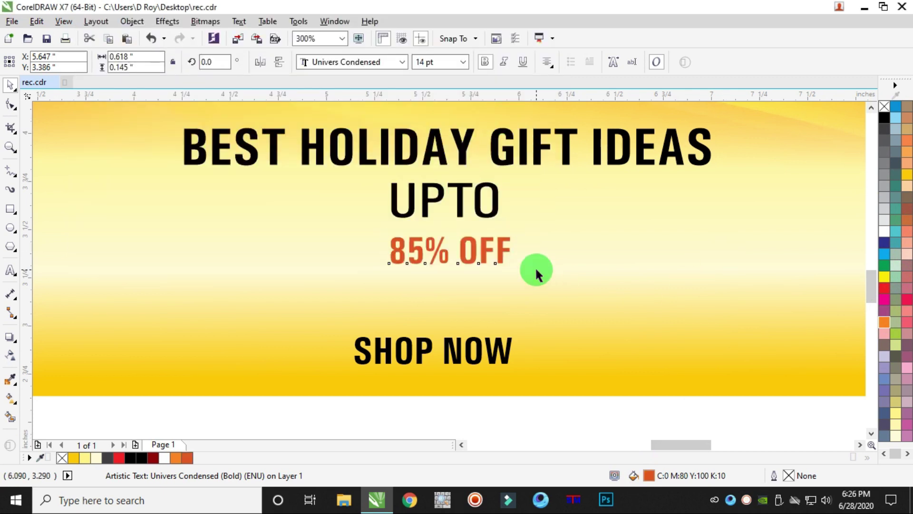
scroll(534, 269, up, 1)
click(522, 355)
Raise the magenta value of the 85% OFF fill to 85
click(507, 272)
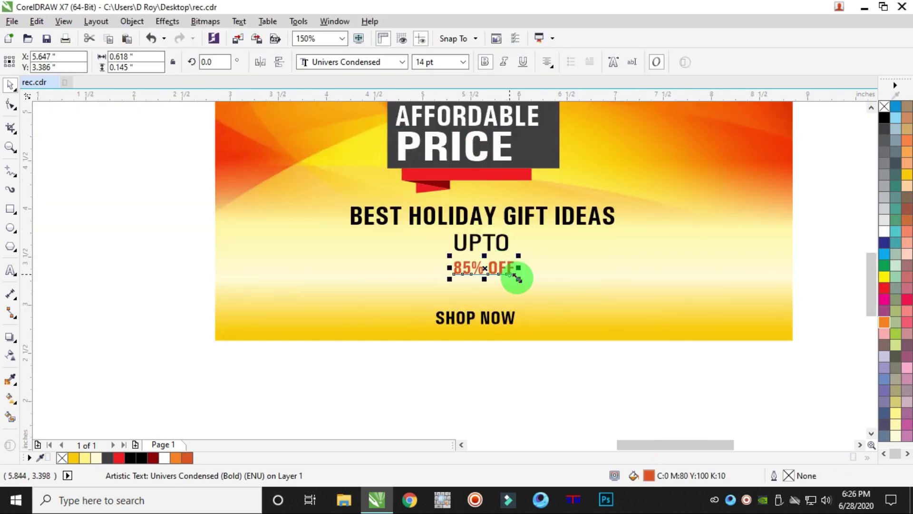
double_click(647, 475)
click(450, 141)
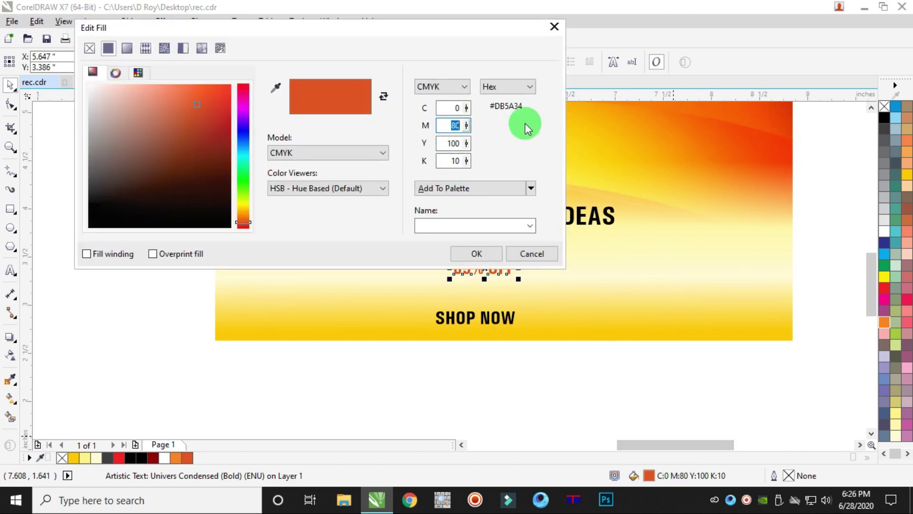
text(85)
key(Tab)
key(Return)
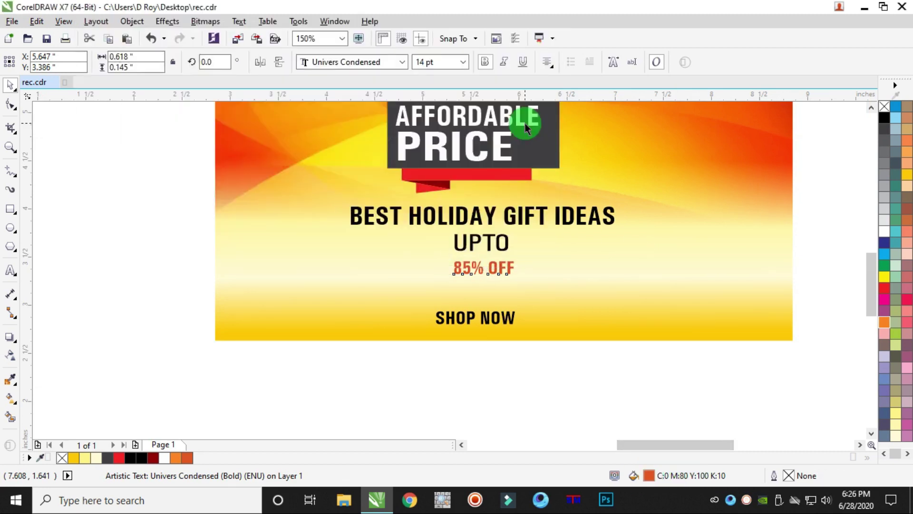
click(597, 344)
Enlarge 85% OFF to about 41.3 pt, move it just below UPTO, and center it horizontally with UPTO
click(510, 272)
drag(528, 280, 578, 297)
click(510, 272)
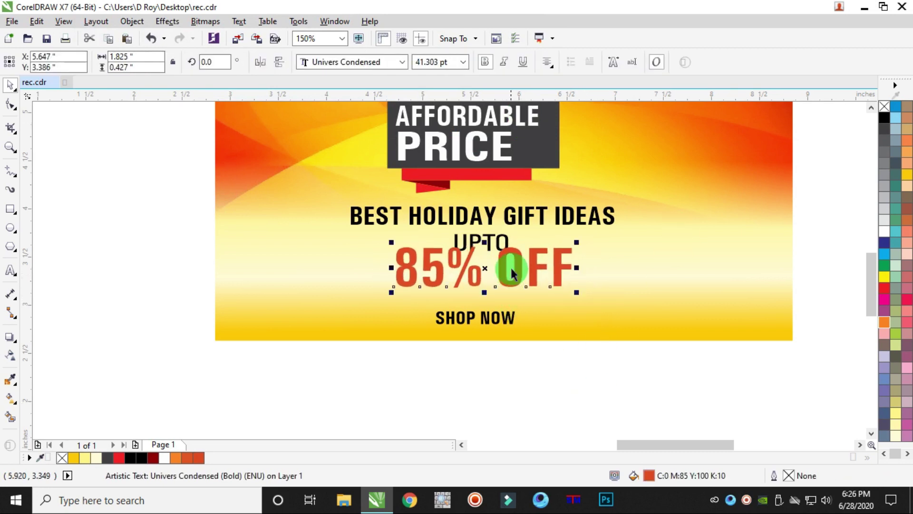
drag(521, 252, 513, 265)
shift+click(492, 245)
click(552, 352)
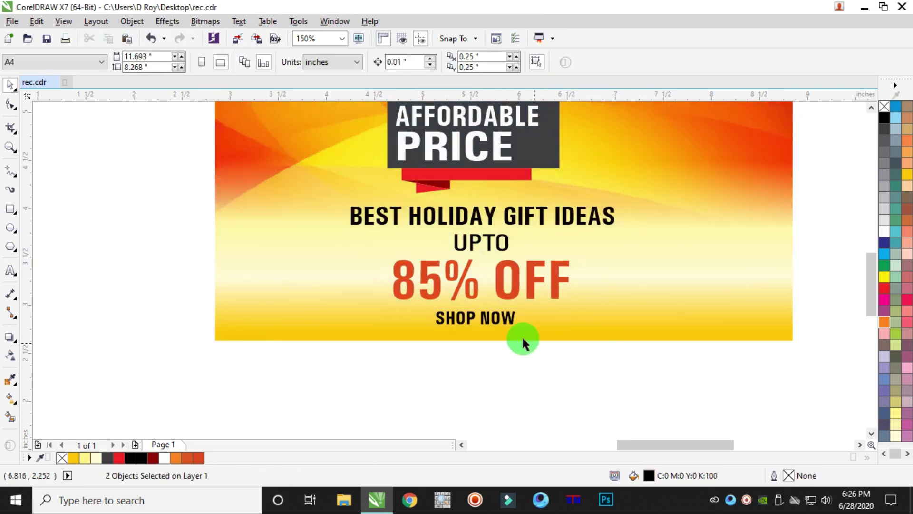
Move SHOP NOW slightly down and to the right, to about X 5.567, Y 2.83 inches
click(485, 320)
scroll(485, 328, up, 2)
scroll(485, 329, up, 1)
drag(541, 280, 545, 287)
scroll(424, 312, down, 2)
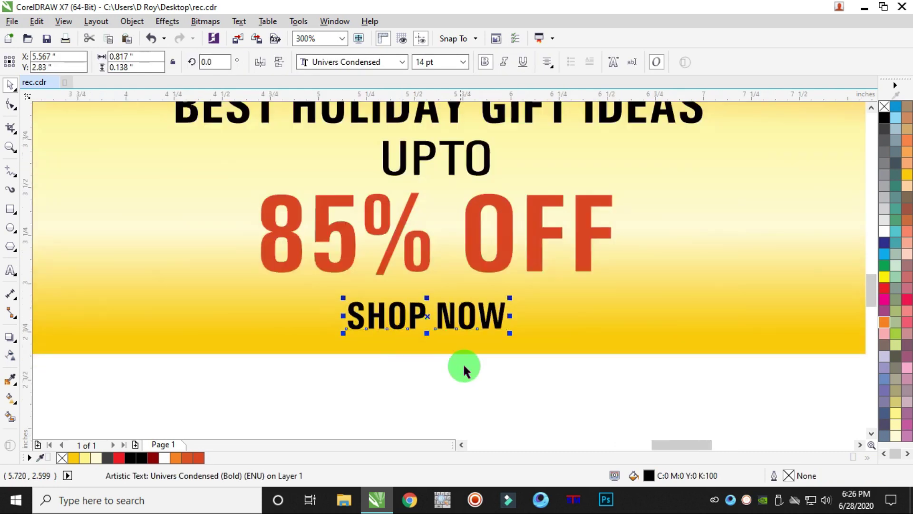
click(451, 354)
Draw a rectangle about 0.93 by 0.25 inches around SHOP NOW, fill it white and remove its outline
click(16, 212)
scroll(452, 319, up, 2)
drag(219, 267, 578, 361)
click(884, 231)
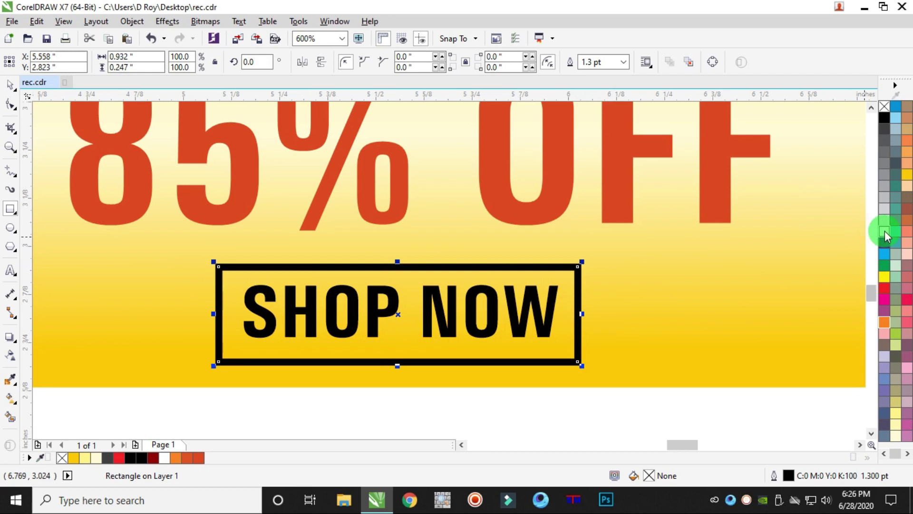
right_click(884, 107)
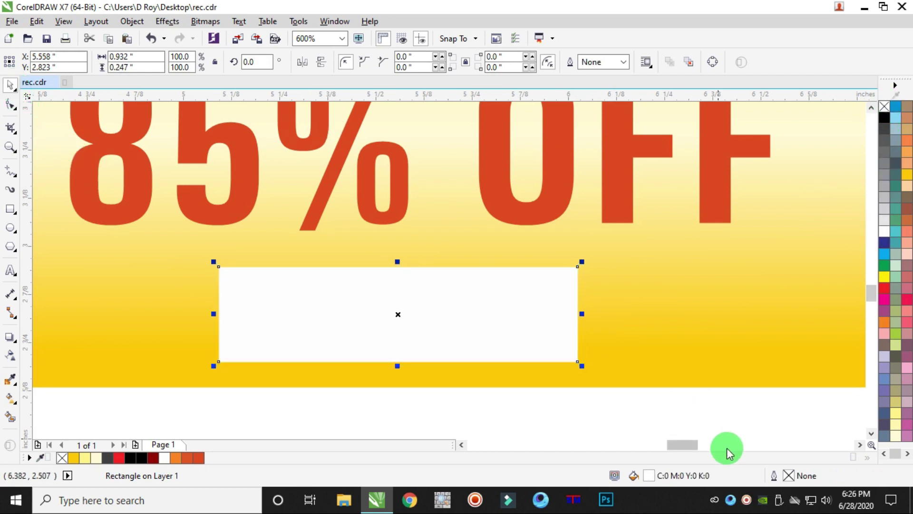
Bring the SHOP NOW text in front of the white rectangle and nudge the two slightly up together
drag(738, 408, 239, 257)
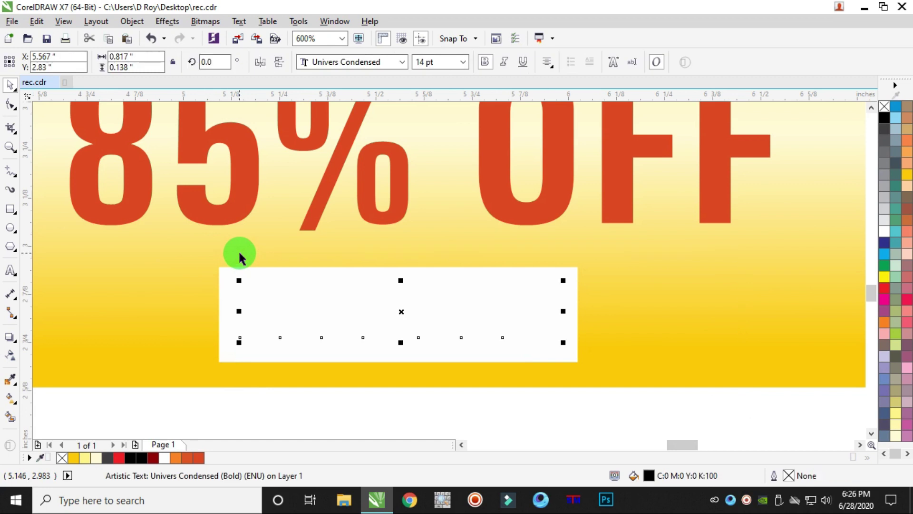
key(ctrl+Home)
scroll(241, 252, down, 3)
drag(393, 337, 244, 278)
click(342, 347)
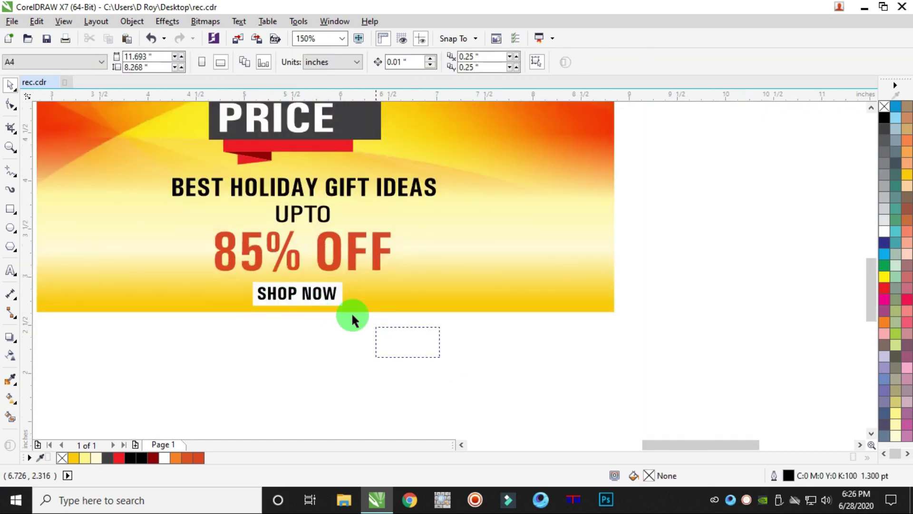
drag(420, 353, 199, 262)
scroll(299, 286, up, 3)
click(516, 405)
Add a drop shadow at 270 degrees with 50 opacity to the white SHOP NOW rectangle and set its feathering to 9
click(452, 269)
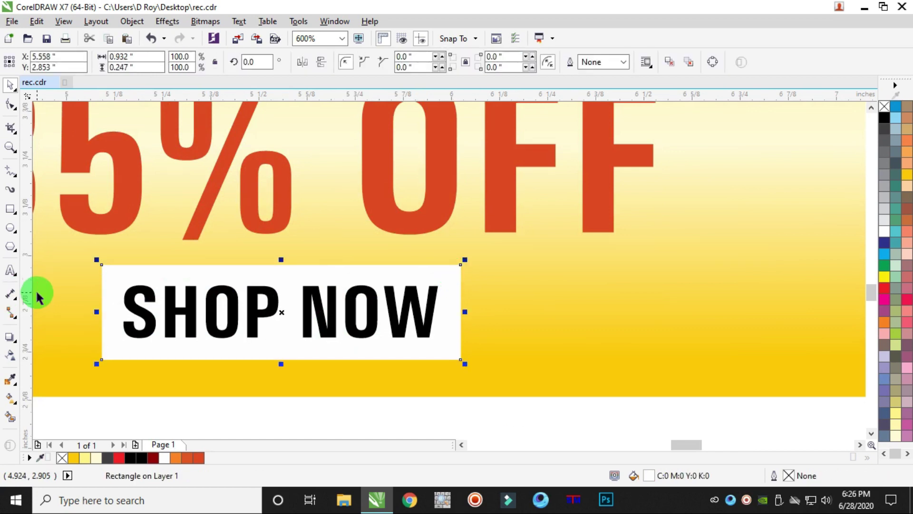
click(10, 336)
drag(293, 260, 281, 359)
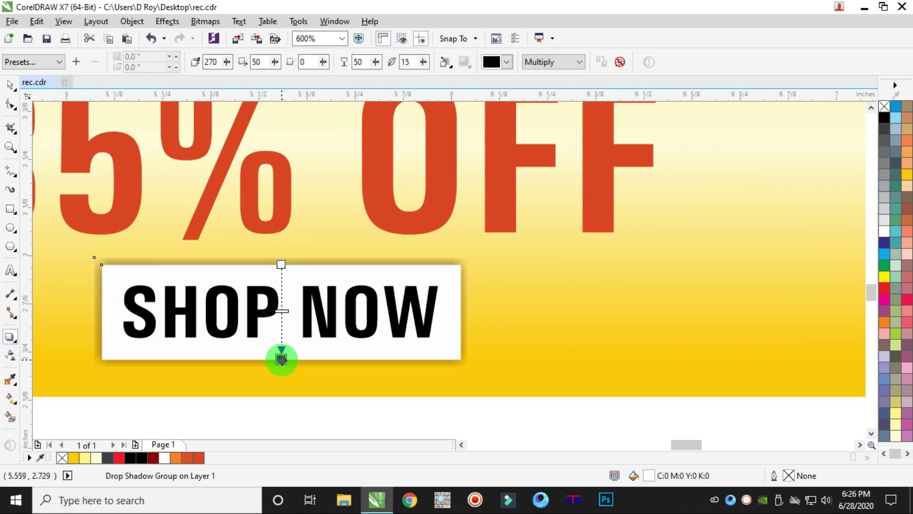
drag(423, 63, 424, 65)
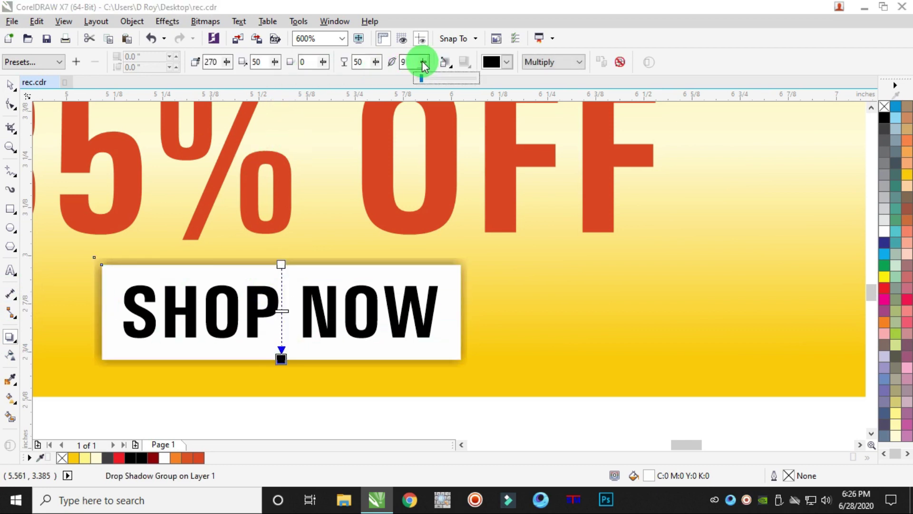
click(10, 84)
scroll(204, 235, down, 2)
click(406, 337)
scroll(355, 329, down, 2)
scroll(409, 319, up, 2)
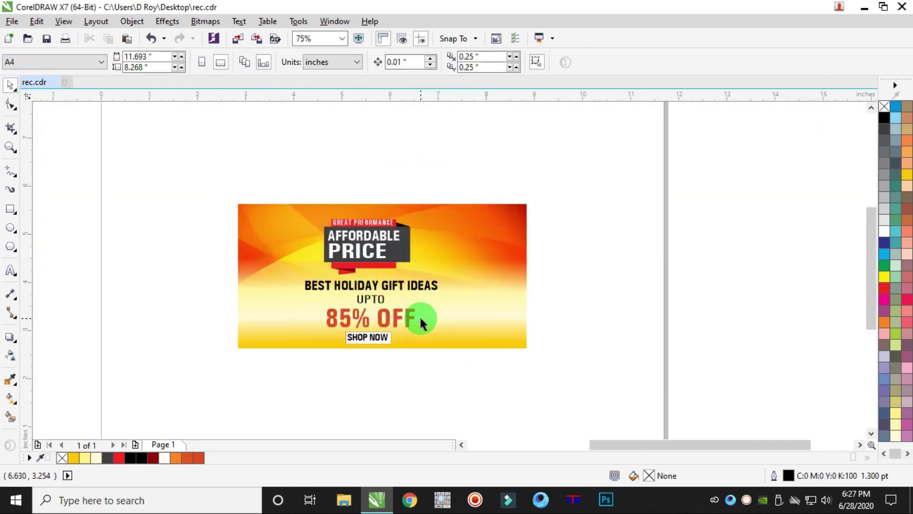
Select the whole ribbon label with its text, enlarge it proportionally, and reposition it just above BEST HOLIDAY GIFT IDEAS
scroll(380, 293, down, 1)
drag(468, 214, 247, 274)
scroll(430, 190, up, 1)
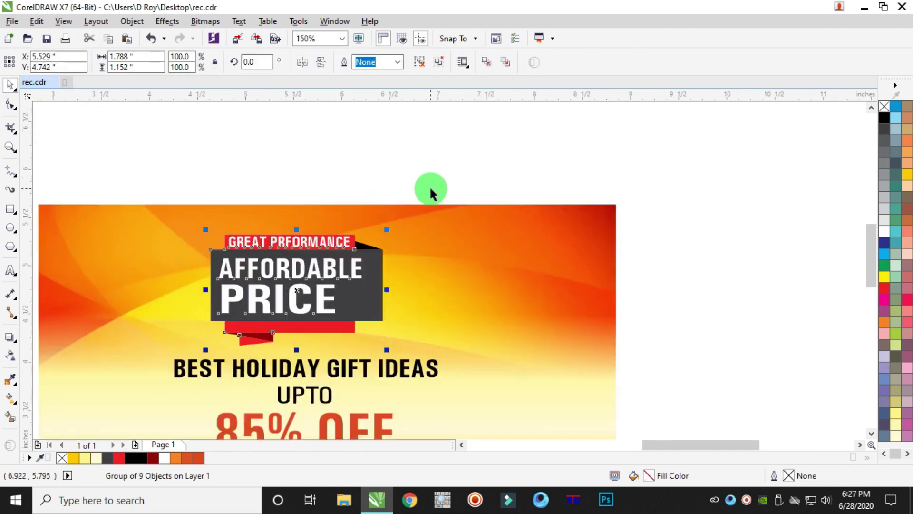
drag(385, 231, 408, 214)
drag(407, 290, 411, 292)
drag(343, 285, 357, 296)
scroll(355, 314, down, 2)
scroll(352, 326, up, 2)
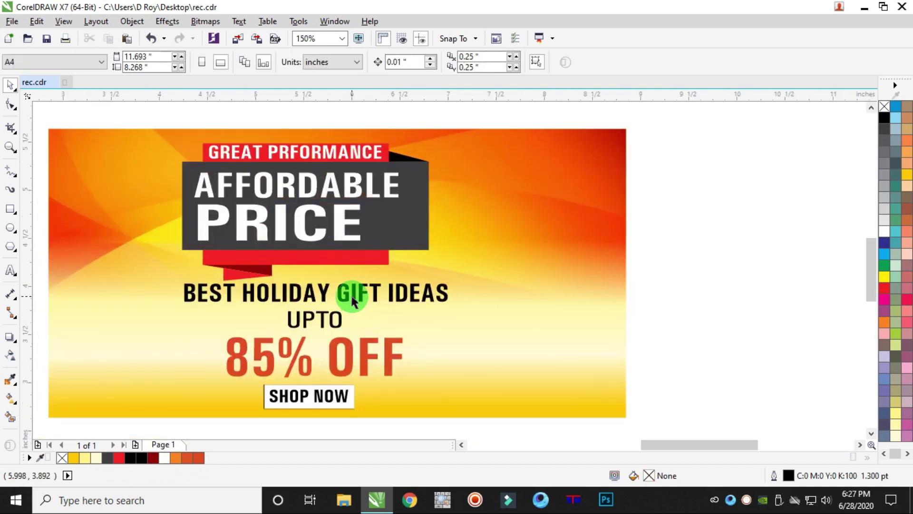
Slightly reduce the height of 85% OFF, then move UPTO and BEST HOLIDAY GIFT IDEAS down a little to even out the spacing
scroll(352, 300, down, 1)
scroll(347, 326, up, 2)
click(363, 310)
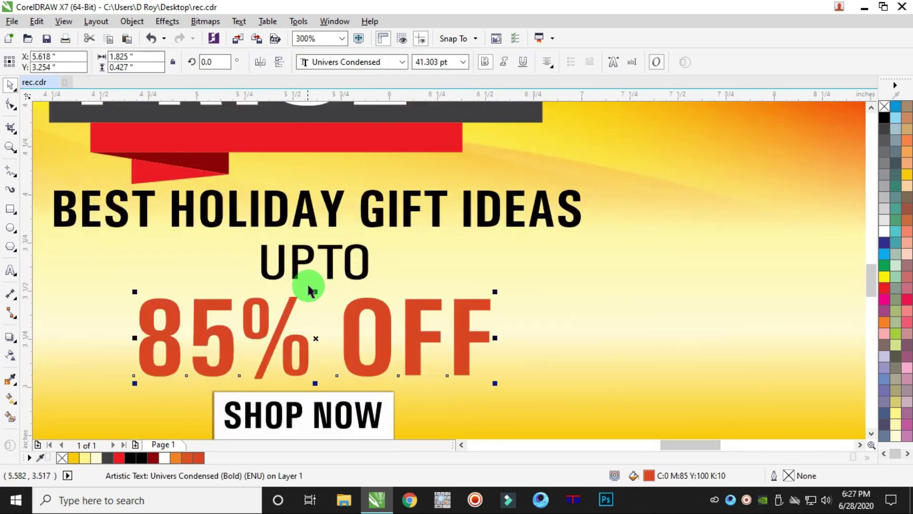
drag(318, 292, 320, 296)
drag(349, 261, 344, 267)
drag(332, 211, 336, 234)
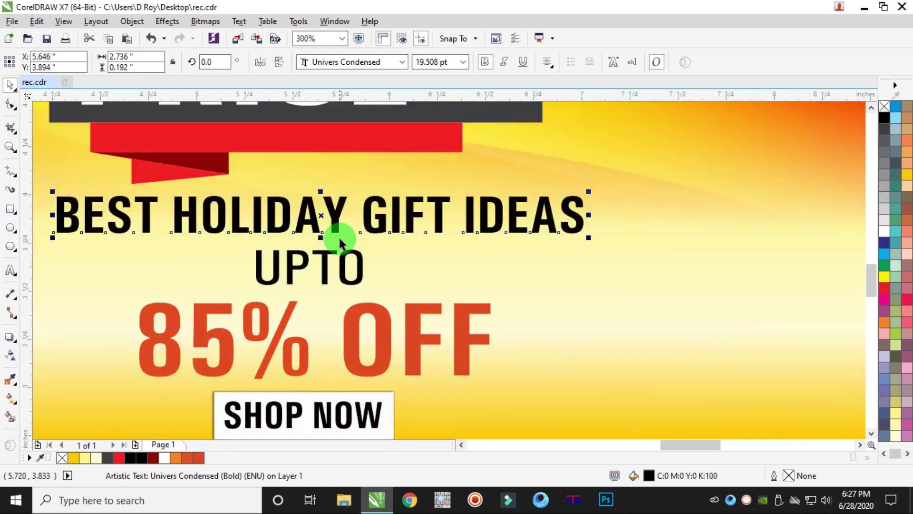
Center the text lines, the SHOP NOW button and the ribbon label horizontally on the banner background
scroll(336, 235, down, 1)
drag(791, 375, 150, 198)
shift+click(595, 225)
key(c)
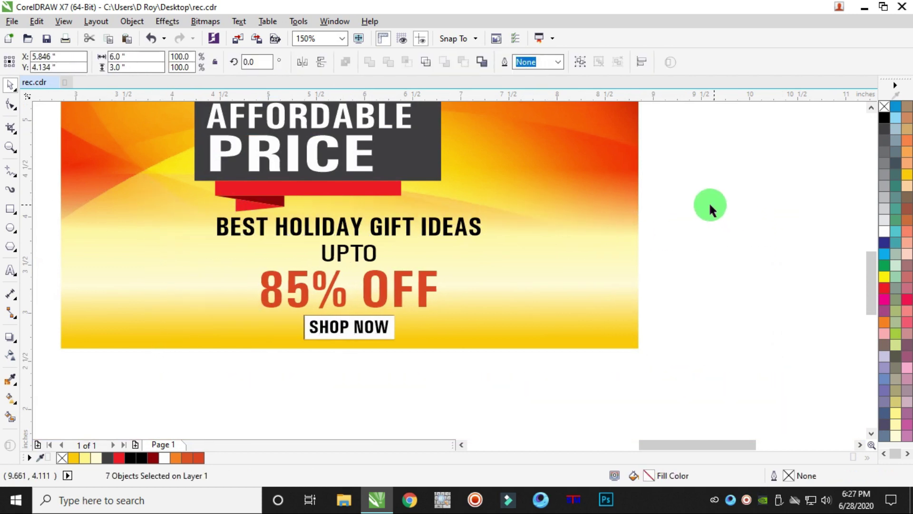
click(716, 205)
scroll(677, 181, down, 1)
drag(392, 190, 375, 200)
shift+click(634, 163)
click(757, 171)
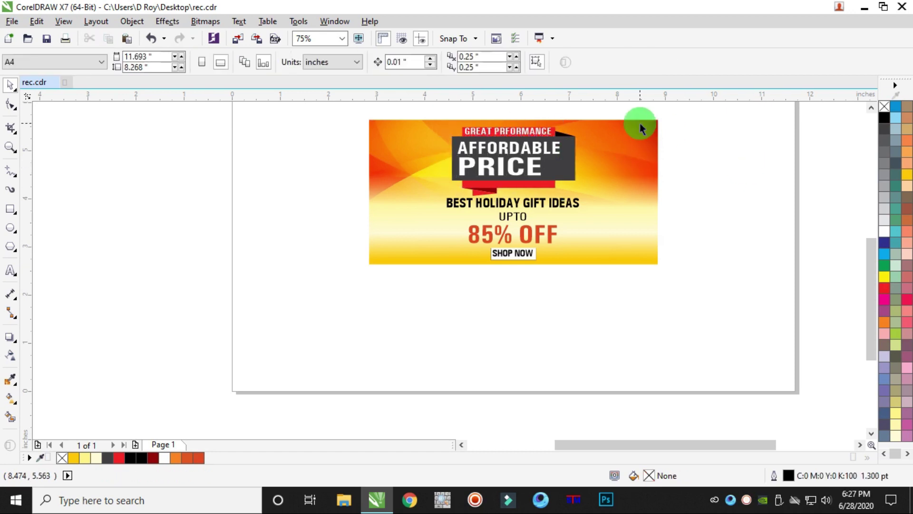
Place the three-phone picture in the banner's lower right, enlarged to about 1.37 by 1.32 inches at X 8.0, Y 3.453 inches
scroll(635, 183, down, 2)
drag(379, 226, 379, 227)
drag(438, 187, 533, 208)
scroll(678, 174, up, 1)
scroll(679, 174, up, 1)
click(675, 180)
scroll(534, 208, up, 2)
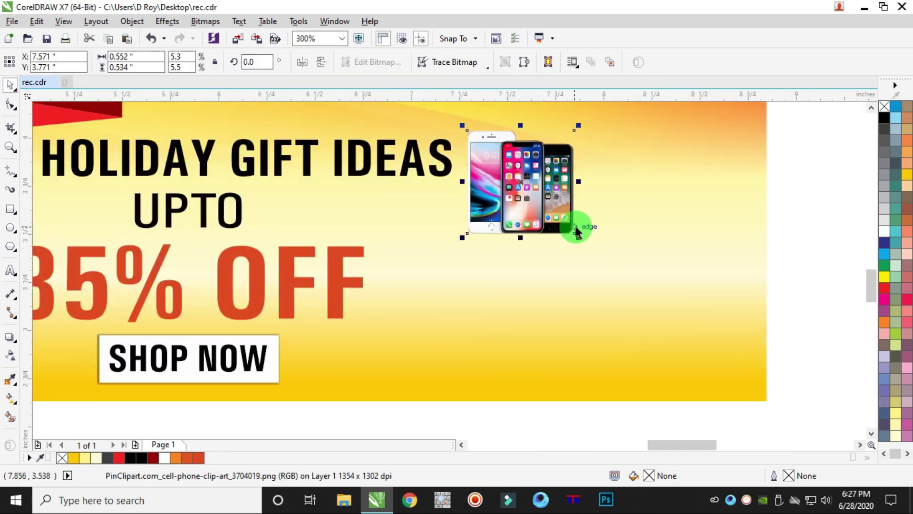
drag(580, 238, 748, 387)
scroll(628, 295, down, 1)
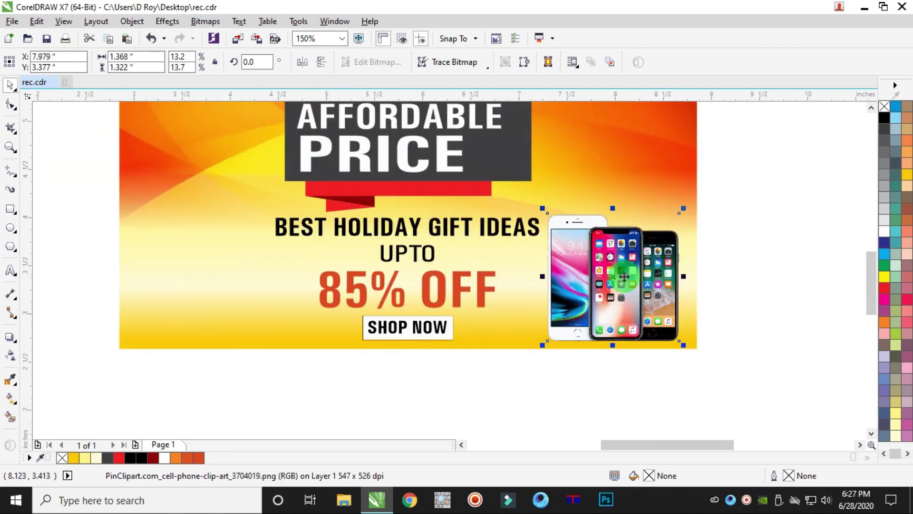
drag(623, 277, 624, 270)
scroll(625, 273, down, 1)
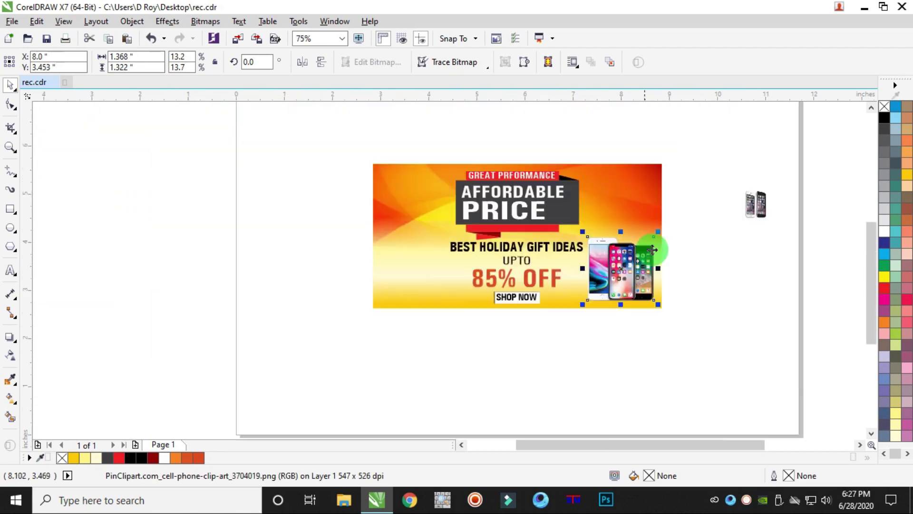
Place the white and black phone pair at the banner's left side, enlarged to about 1.41 by 1.83 inches at X 3.628, Y 3.643 inches
drag(758, 214, 444, 297)
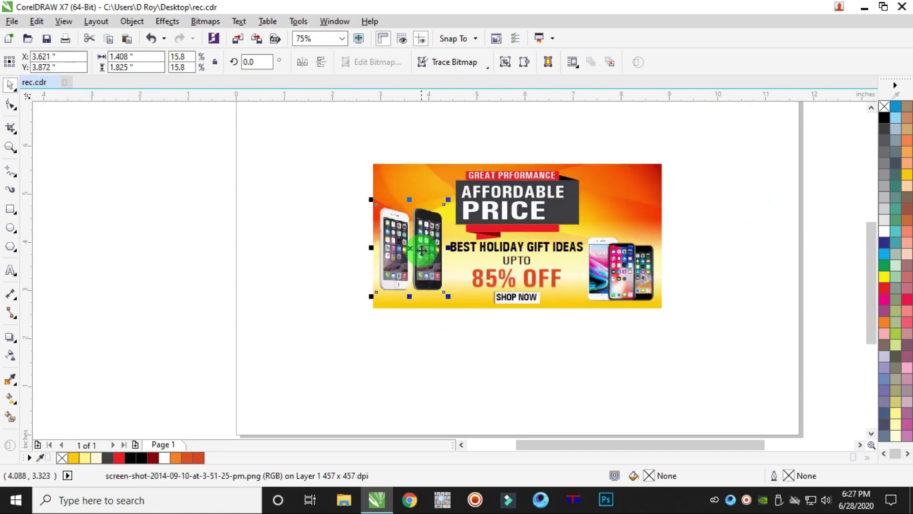
scroll(433, 259, up, 1)
drag(421, 256, 419, 260)
scroll(423, 211, down, 4)
scroll(423, 212, up, 4)
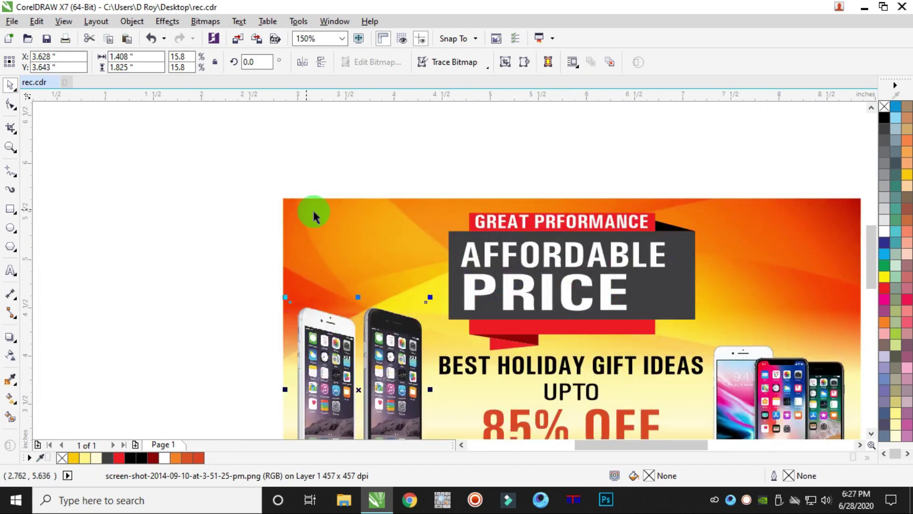
click(146, 234)
Draw a circle about 1.02 inches in diameter in the banner's upper left, above the phone pair
click(19, 228)
scroll(350, 249, up, 2)
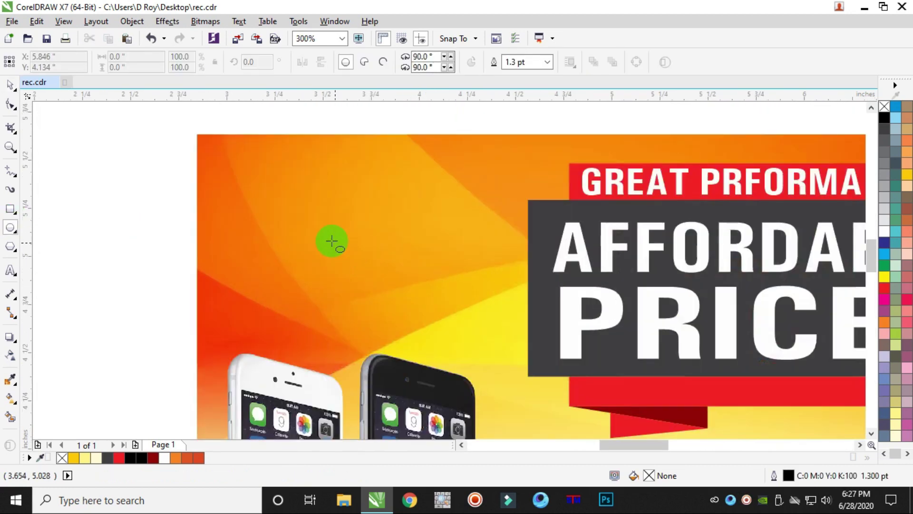
drag(256, 176, 435, 364)
Set the circle's outline width to 3 points
key(F12)
key(Tab)
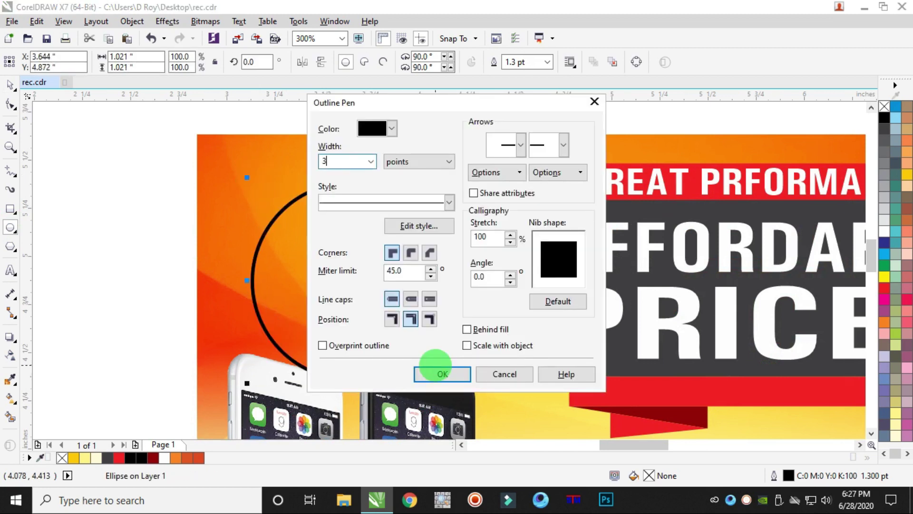
text(3)
key(Tab)
key(Return)
Set the circle's outline width to 2 points
key(F12)
key(Tab)
text(2)
key(Return)
Add the two-line text "Super Deal !" in the banner's upper-left corner beside the circle
click(10, 270)
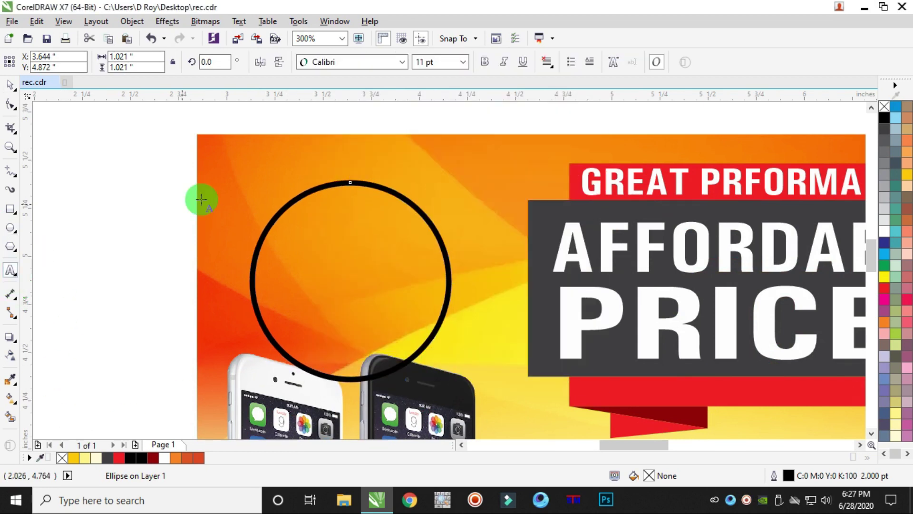
click(222, 184)
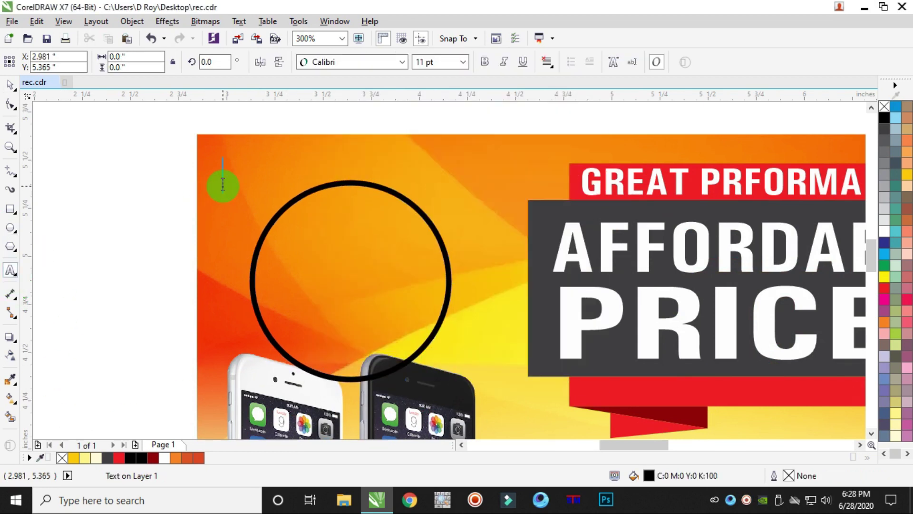
text(Super)
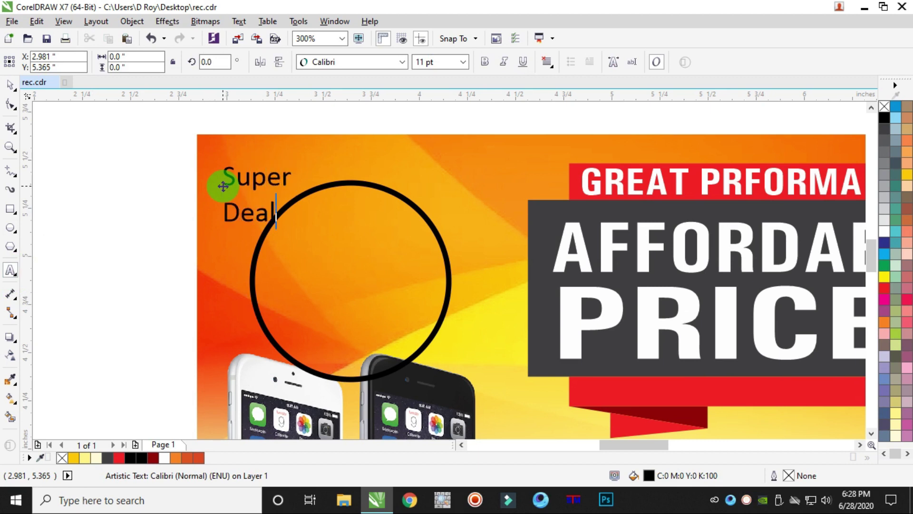
click(10, 84)
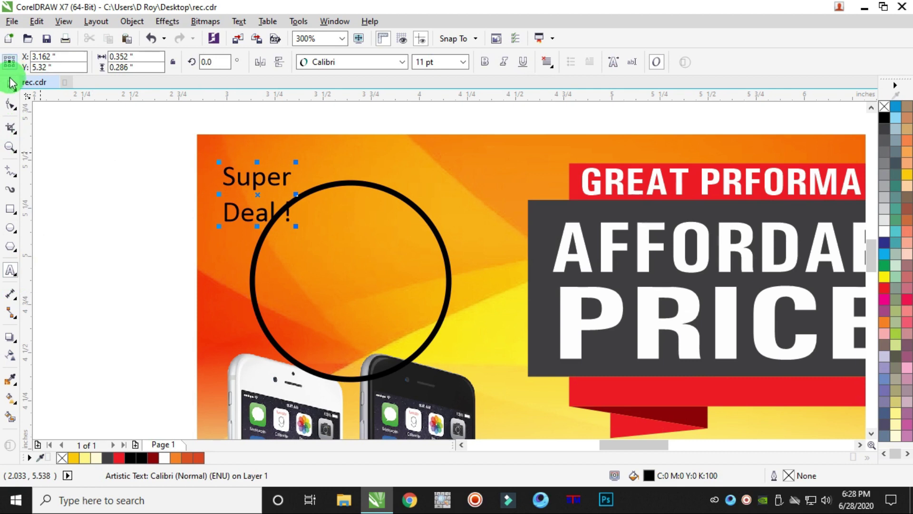
Set the "Super Deal !" text in Genghis Khan and fit it inside the circle at about 22.88 pt
click(359, 61)
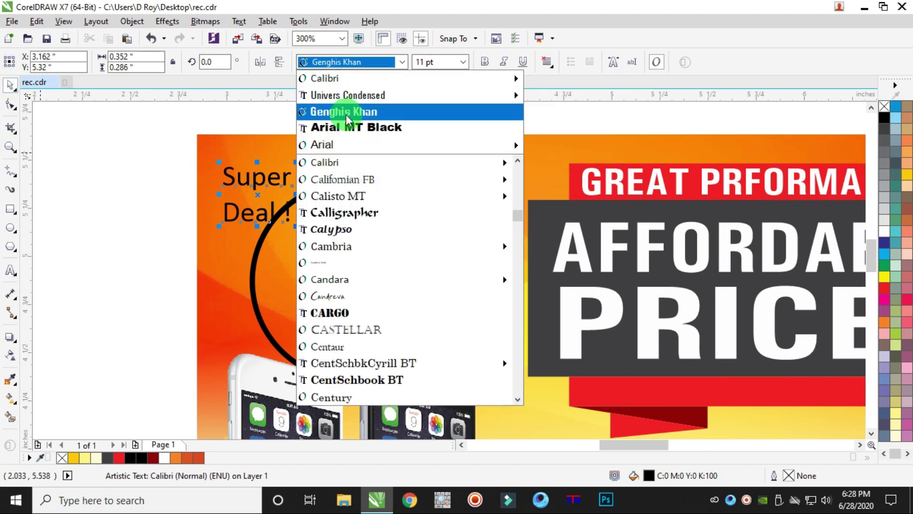
click(343, 111)
drag(273, 175, 334, 254)
drag(355, 300, 423, 355)
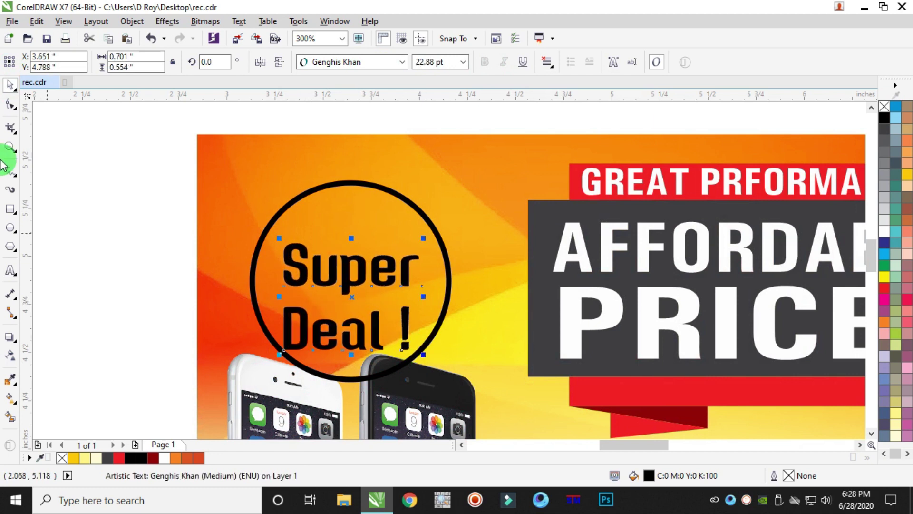
Tighten the line spacing of the "Super Deal !" text to a total height of about 0.50 inches
click(10, 104)
drag(280, 354, 285, 327)
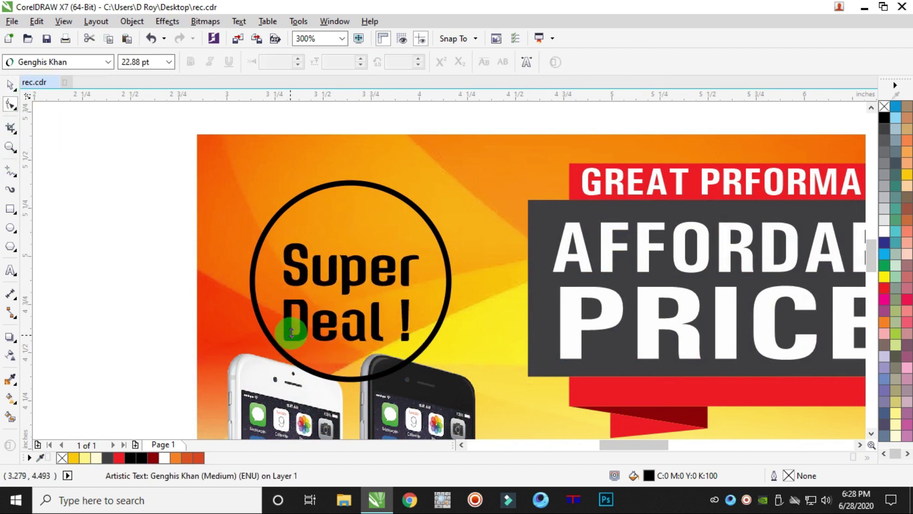
click(10, 85)
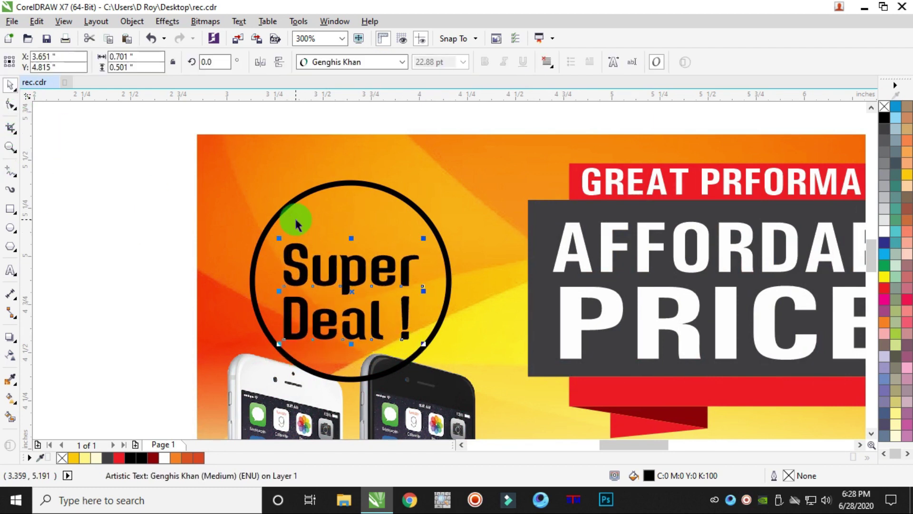
Tilt the "Super Deal !" text slightly counter-clockwise and centre it in the circle
click(390, 257)
drag(422, 335, 455, 332)
click(67, 231)
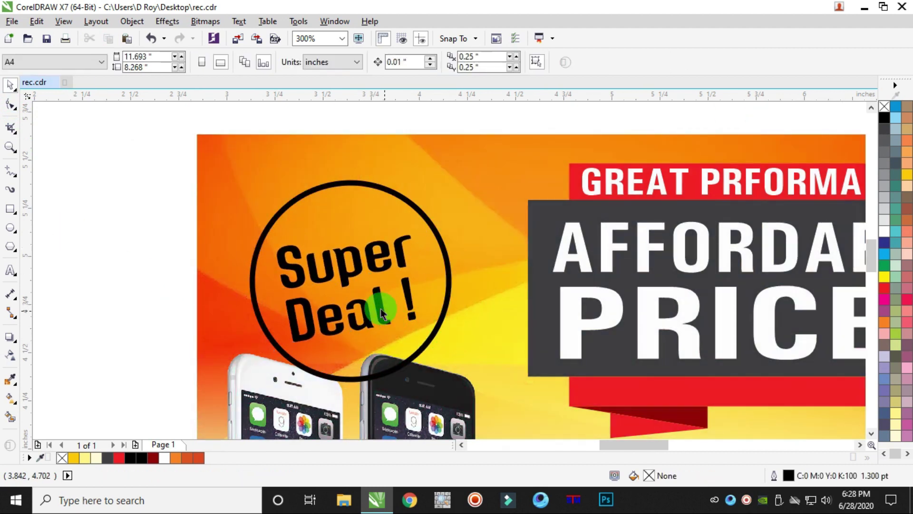
drag(381, 312, 381, 303)
Bring the white and black phone pair in front of the Super Deal circle
scroll(381, 303, down, 1)
click(172, 246)
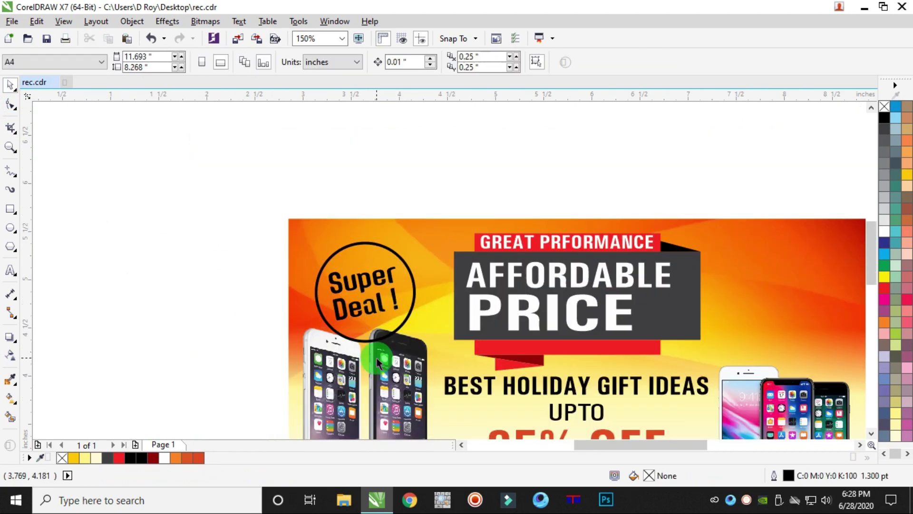
click(386, 360)
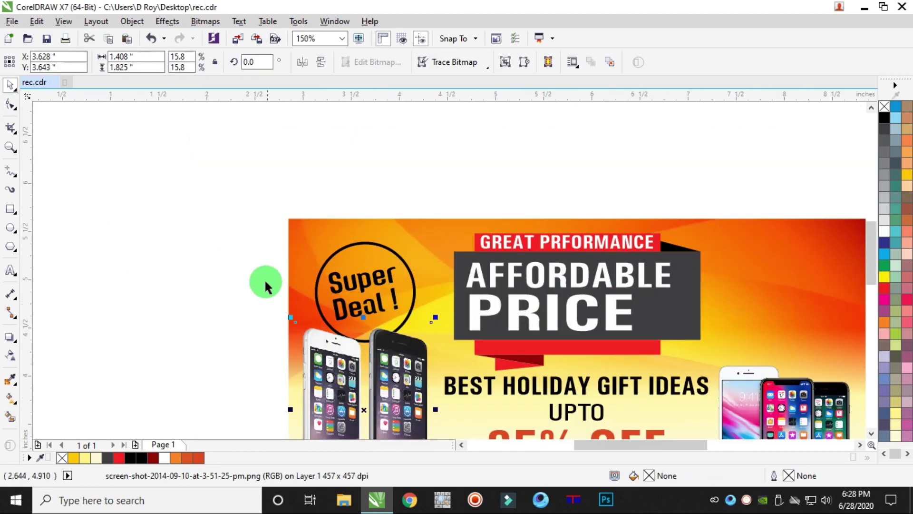
click(256, 228)
scroll(421, 295, up, 1)
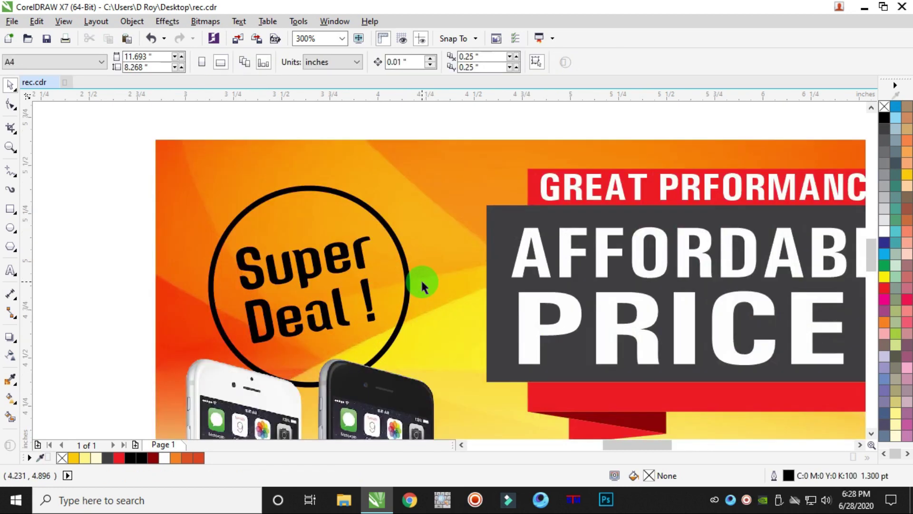
Add the three-line text "BUY THE APPLE PHONE / AND GET ONE / FREE !" in 12 pt Genghis Khan at the banner's upper right
scroll(420, 278, down, 3)
scroll(506, 314, up, 1)
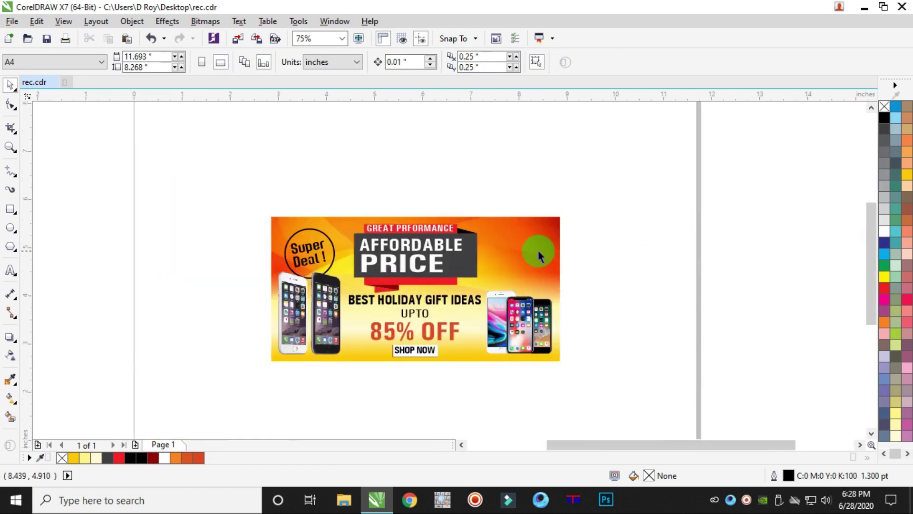
scroll(523, 243, up, 1)
click(9, 267)
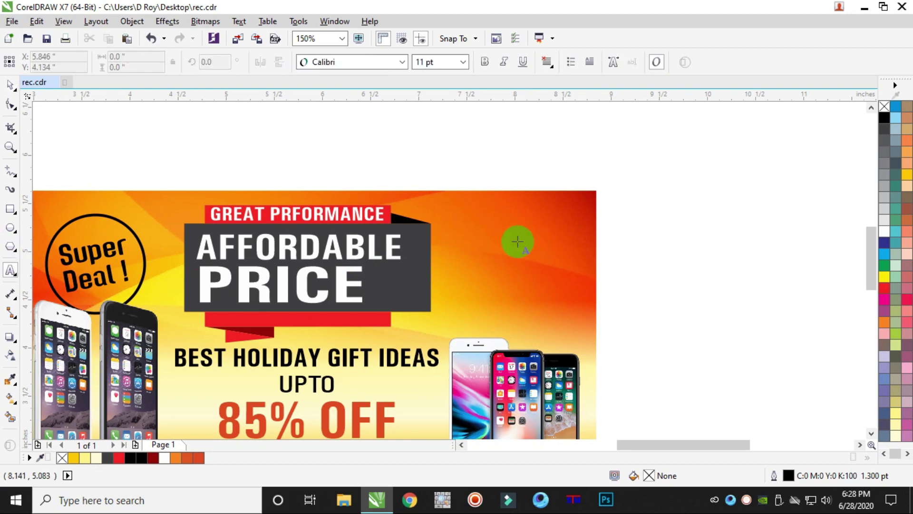
click(499, 236)
scroll(500, 237, up, 2)
click(340, 62)
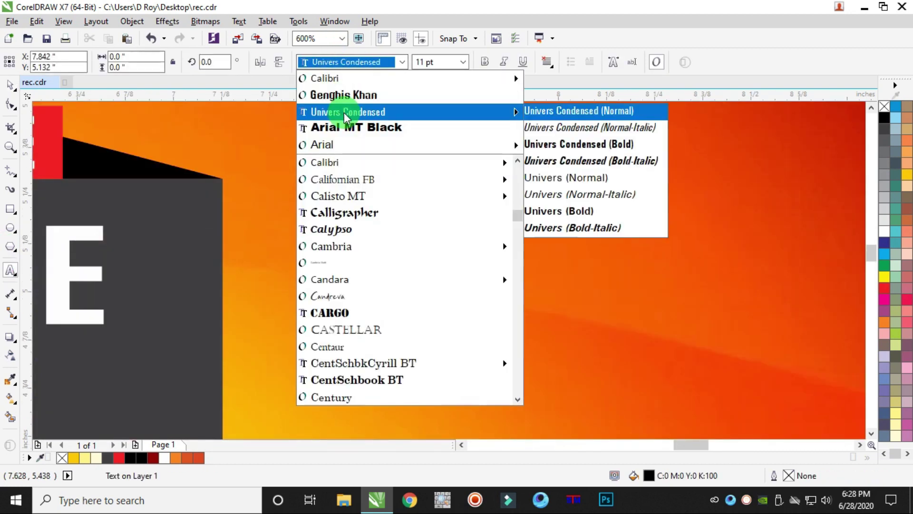
click(346, 94)
click(429, 62)
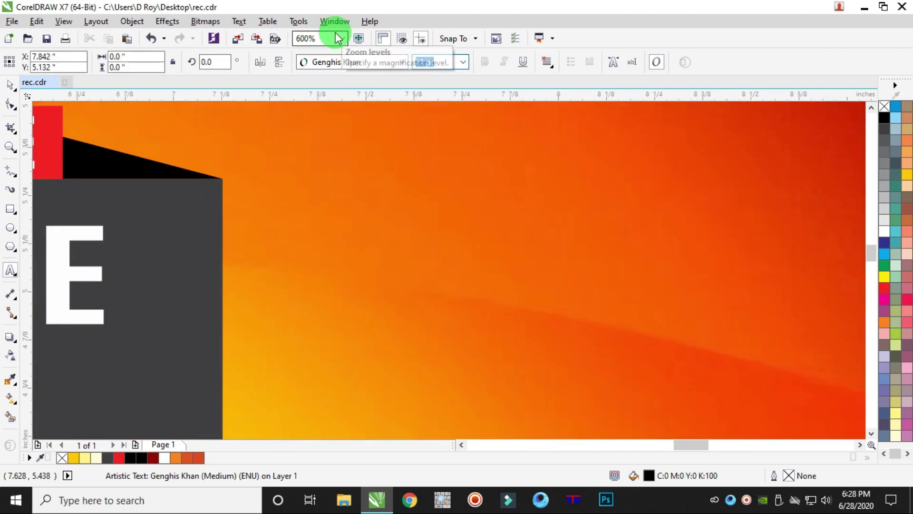
text(B)
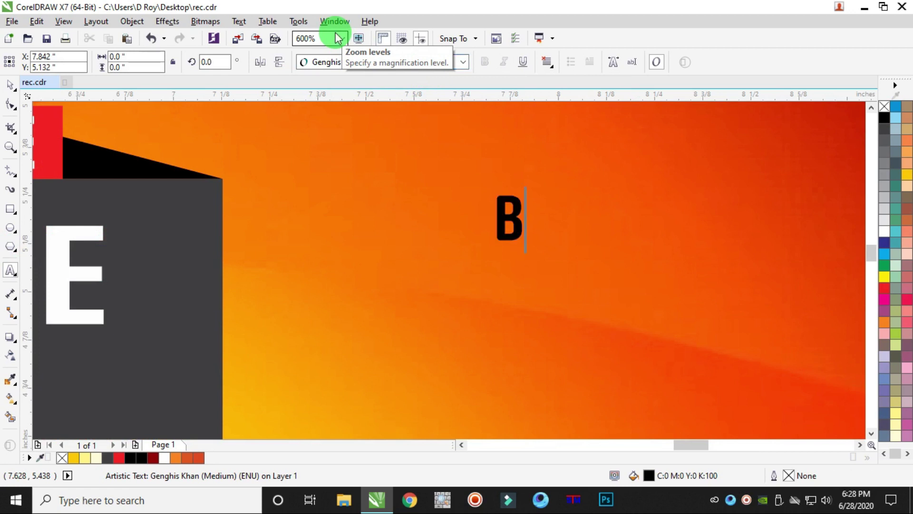
text(UY THE )
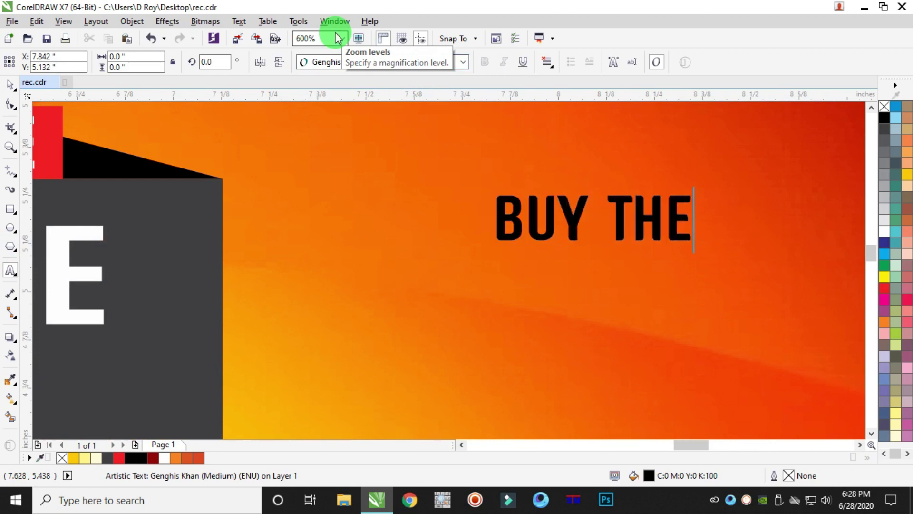
text(APPLE PHOO)
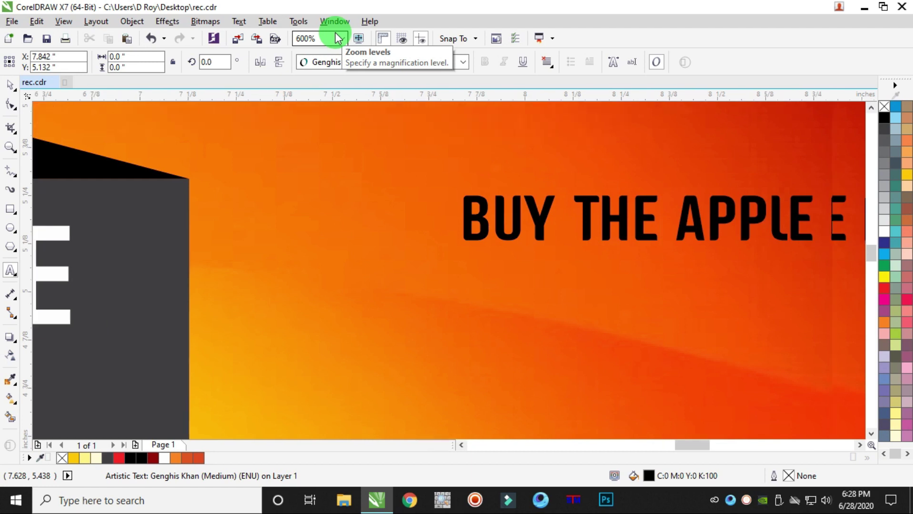
text(E)
text(AND GET ONE)
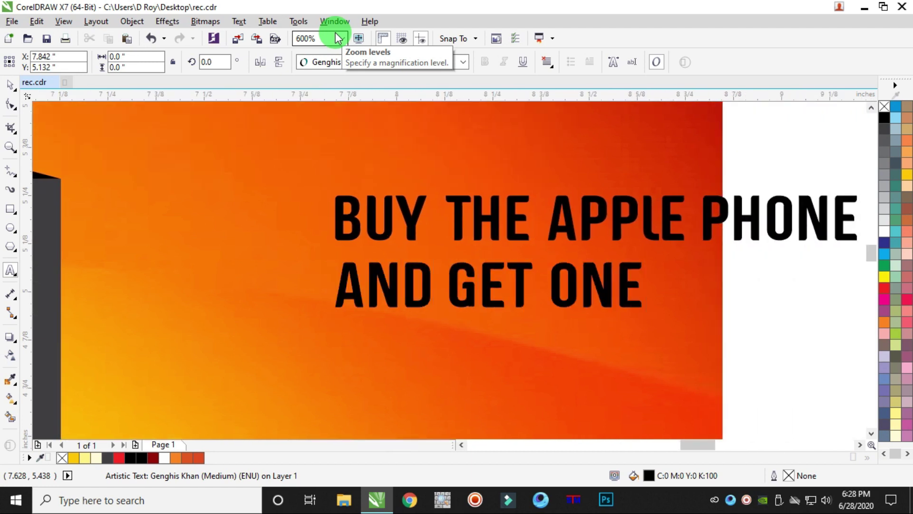
text(FREE !)
Centre-align the offer text and place it in white at the banner's upper right, beside the dark price label
scroll(512, 219, down, 2)
key(ctrl+a)
click(547, 62)
click(573, 112)
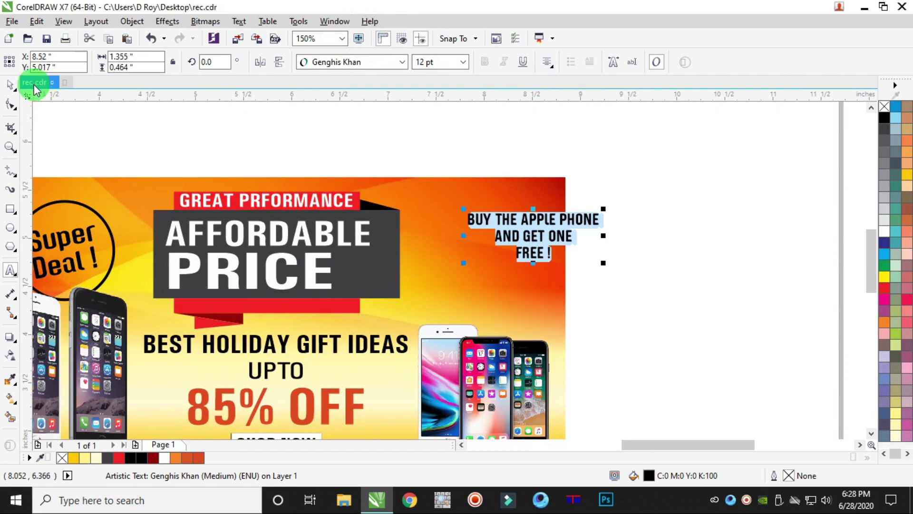
click(12, 85)
drag(509, 241, 451, 233)
click(883, 232)
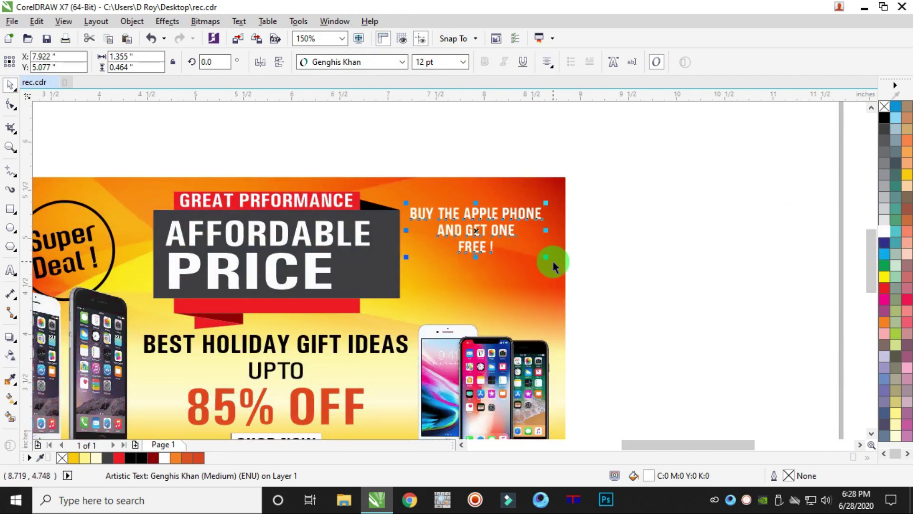
Enlarge the offer text to about 13.59 pt and break it apart into separate lines
drag(549, 262, 561, 281)
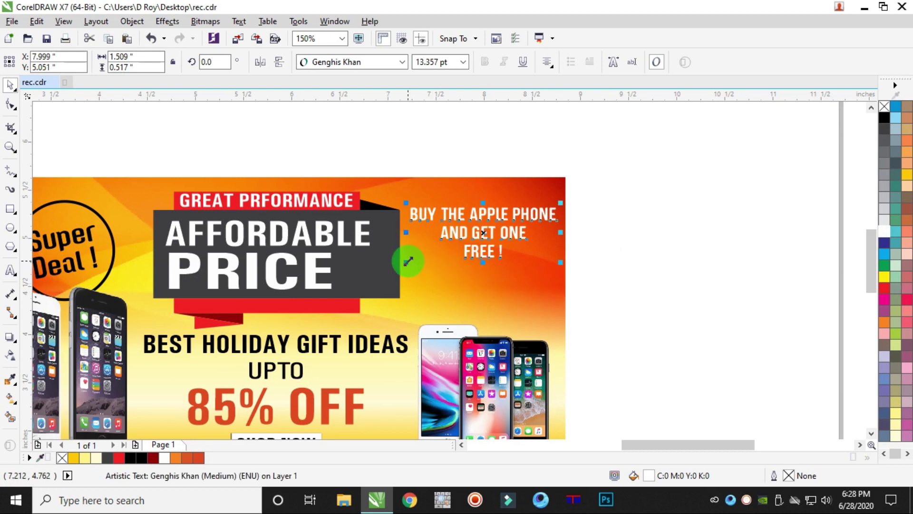
drag(408, 260, 405, 263)
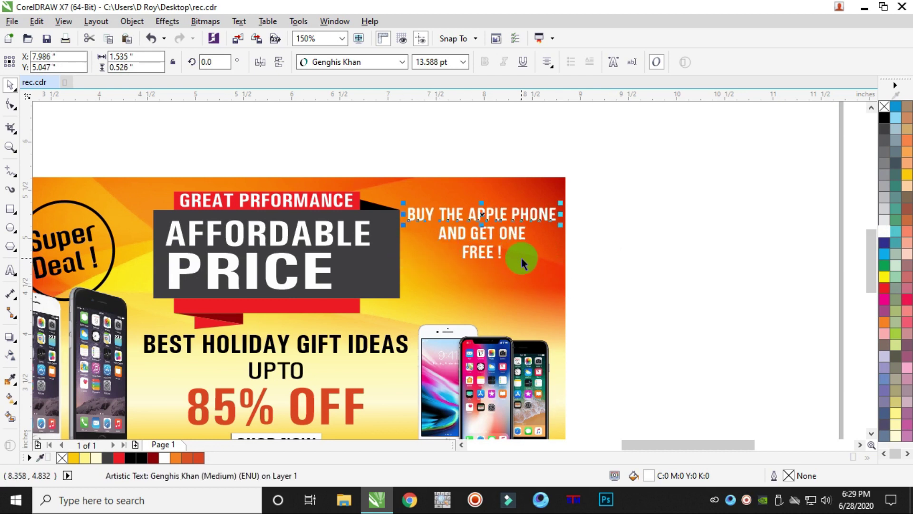
click(612, 242)
Enlarge the "AND GET ONE" line slightly under the first offer line
click(516, 230)
scroll(516, 230, up, 2)
drag(555, 271, 590, 298)
Fill the "FREE !" line black and enlarge it, centred below "AND GET ONE"
click(452, 318)
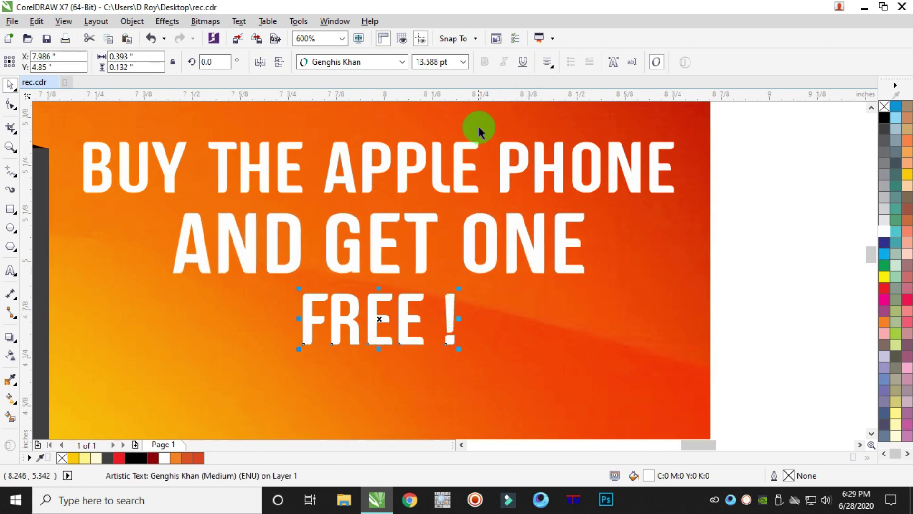
click(885, 118)
scroll(471, 333, down, 1)
mouse_move(465, 341)
mouse_down()
mouse_move(489, 359)
mouse_move(473, 333)
mouse_move(452, 342)
mouse_up()
drag(444, 281, 440, 285)
Reposition the three offer lines together in the space above the three-phone picture
drag(682, 160, 263, 410)
scroll(343, 357, down, 3)
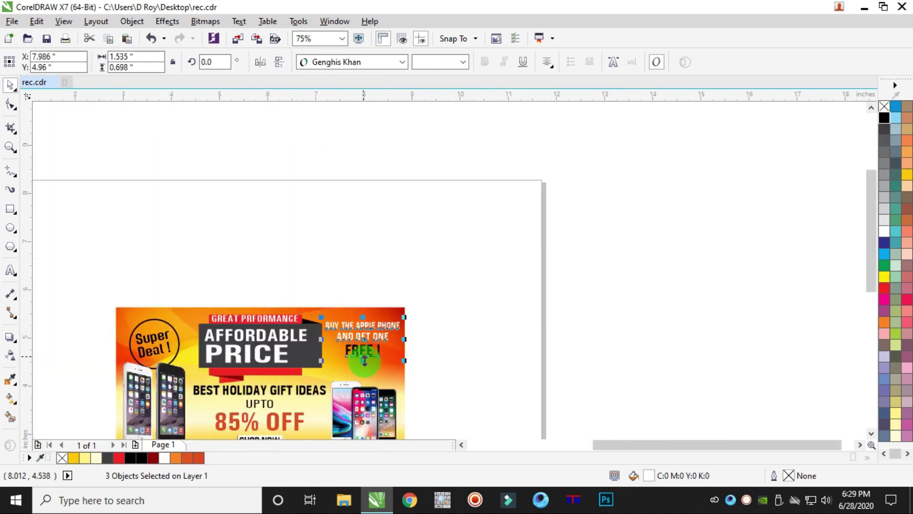
scroll(338, 376, up, 3)
drag(445, 260, 441, 275)
drag(613, 231, 603, 254)
scroll(657, 258, down, 3)
Enlarge the three-phone picture to about 1.56 by 1.51 inches and position it at X 7.946, Y 3.519 inches
drag(672, 261, 505, 367)
scroll(568, 285, up, 2)
drag(558, 285, 575, 259)
drag(490, 344, 471, 338)
drag(629, 340, 632, 340)
drag(552, 421, 553, 412)
drag(584, 386, 584, 396)
scroll(585, 397, down, 2)
scroll(525, 413, up, 2)
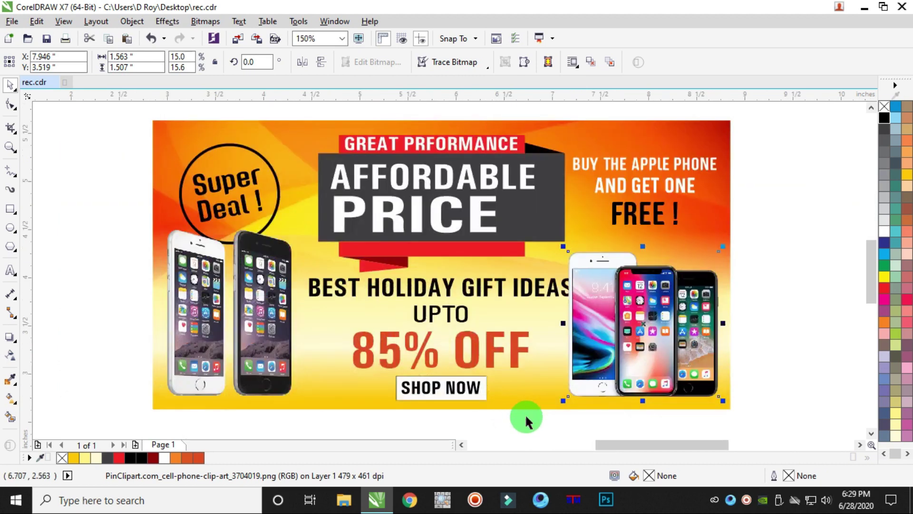
Narrow the "BEST HOLIDAY GIFT IDEAS" line so it clears the three-phone picture
click(565, 421)
click(567, 289)
drag(578, 289, 566, 352)
click(586, 416)
Shift the lower central text lines and the SHOP NOW button together left to X 5.806 inches
drag(586, 416, 272, 262)
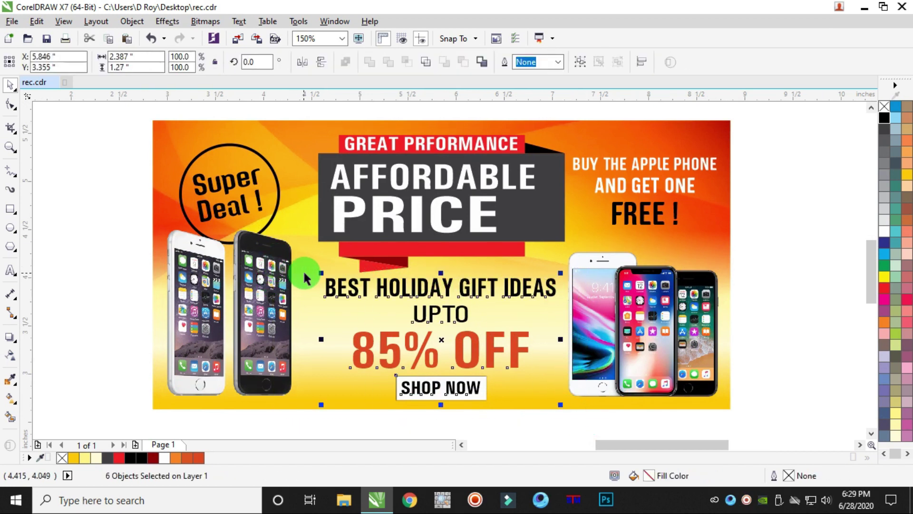
scroll(388, 299, down, 2)
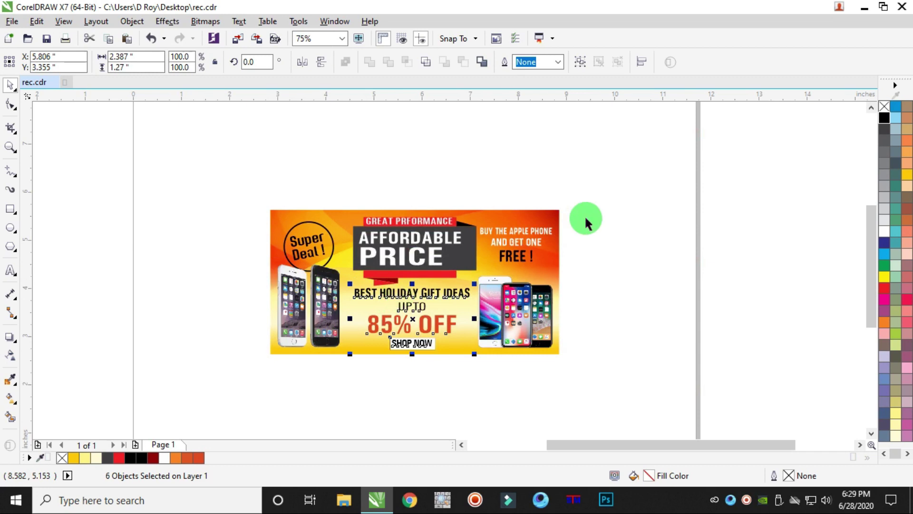
click(638, 244)
Nudge the phone pair, the circle and the "Super Deal !" text together right by about 0.05 inches
scroll(292, 301, up, 2)
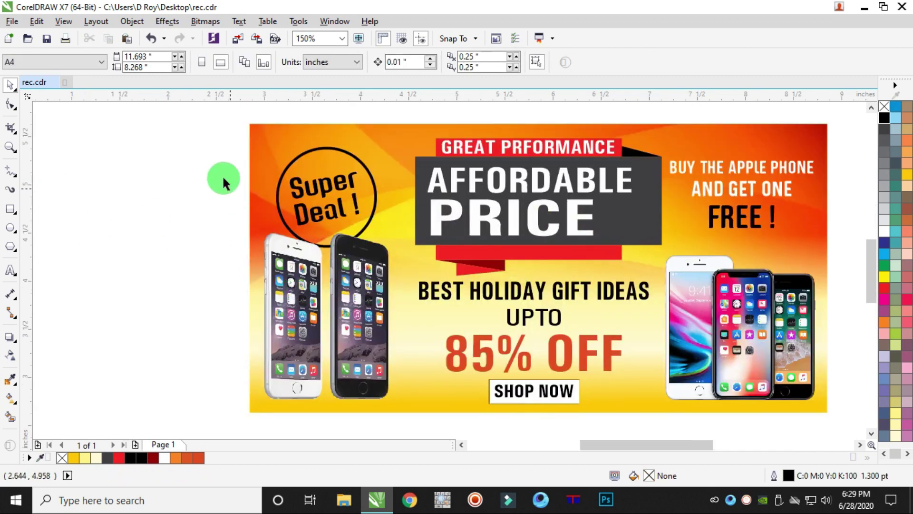
drag(422, 403, 416, 412)
key(Right)
key(Right)
key(Right)
key(Right)
key(Right)
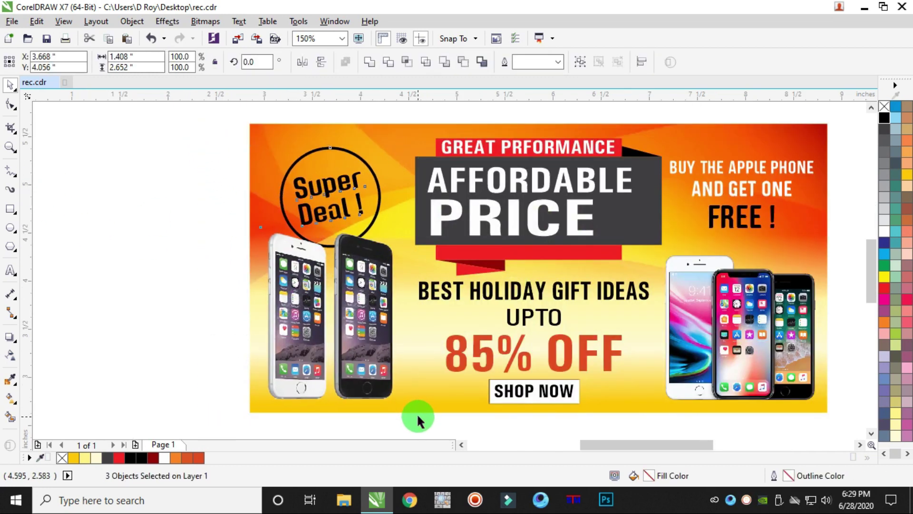
click(165, 259)
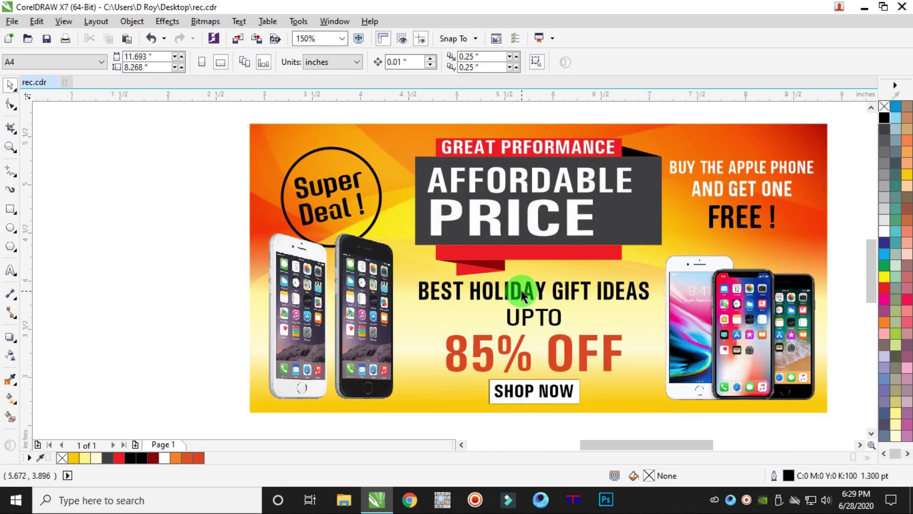
Correct the red label's text to "GREAT PERFORMANCE" and narrow it to about 1.80 inches to fit the label
scroll(558, 148, up, 2)
click(10, 270)
click(481, 147)
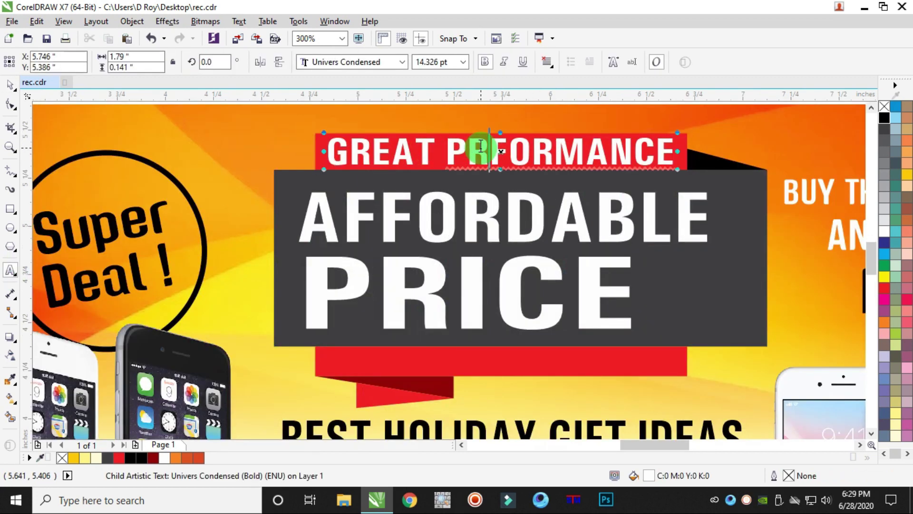
text(E)
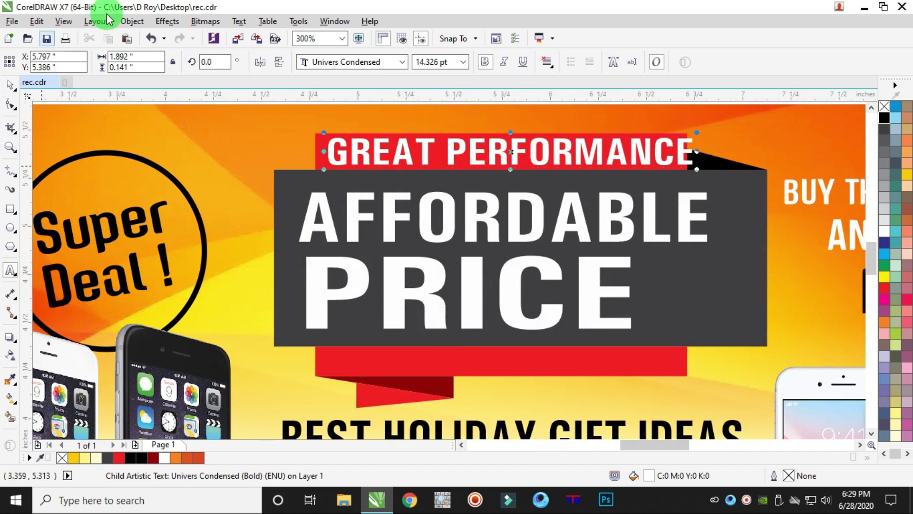
click(11, 84)
drag(696, 151, 680, 152)
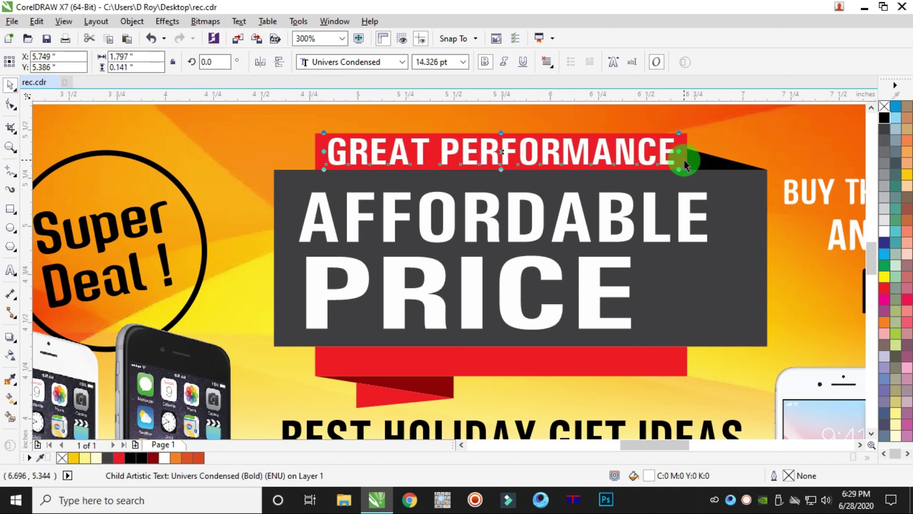
Examine the complete banner layout and the offer text up close
scroll(685, 164, down, 2)
scroll(650, 227, down, 3)
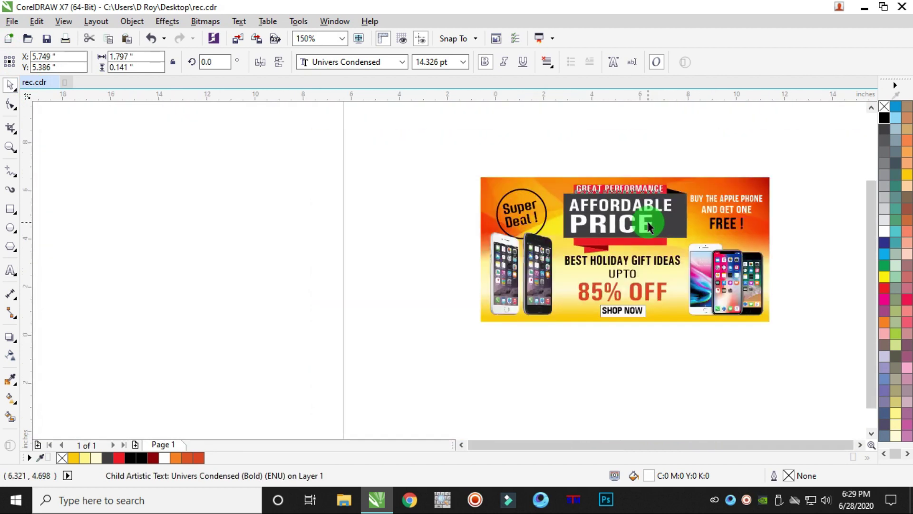
scroll(731, 239, up, 3)
click(760, 181)
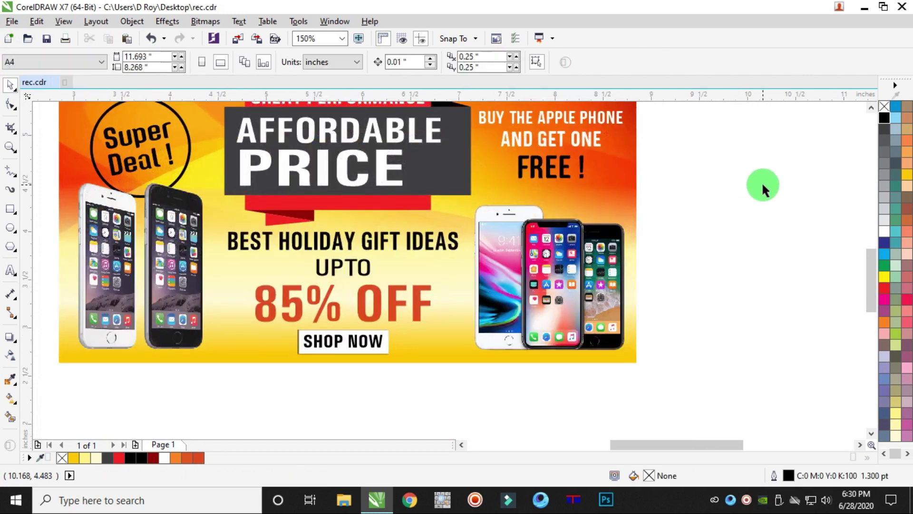
scroll(740, 170, down, 2)
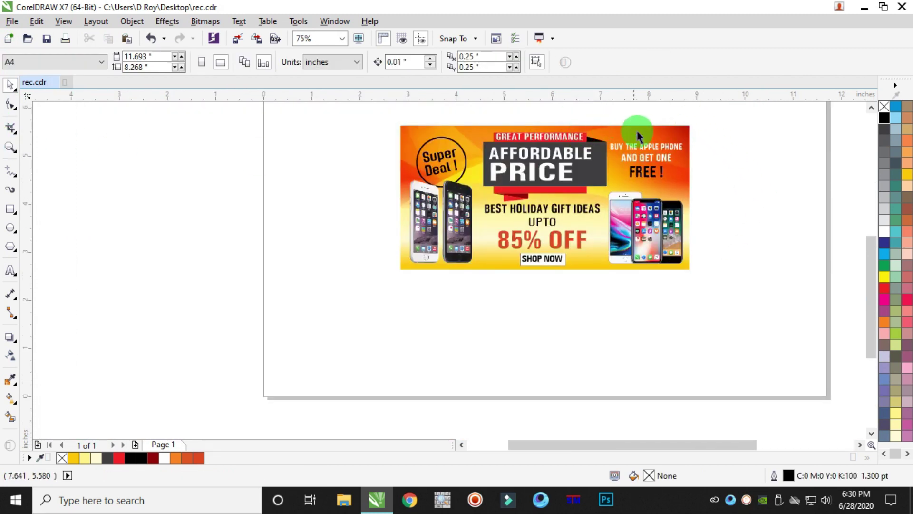
scroll(637, 131, up, 2)
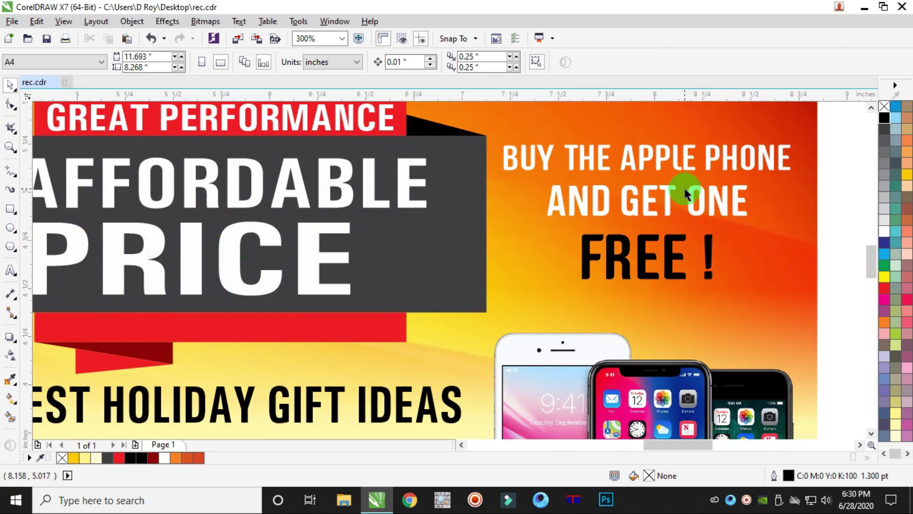
scroll(686, 194, down, 2)
click(10, 146)
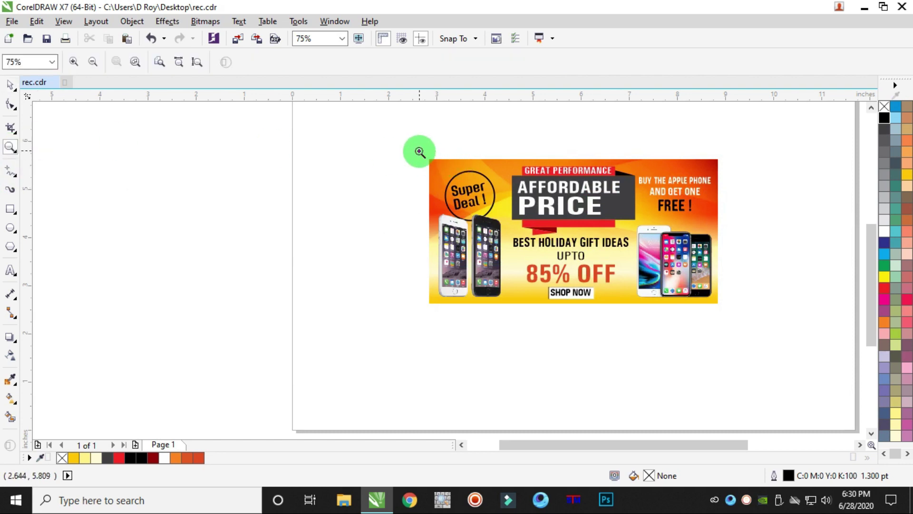